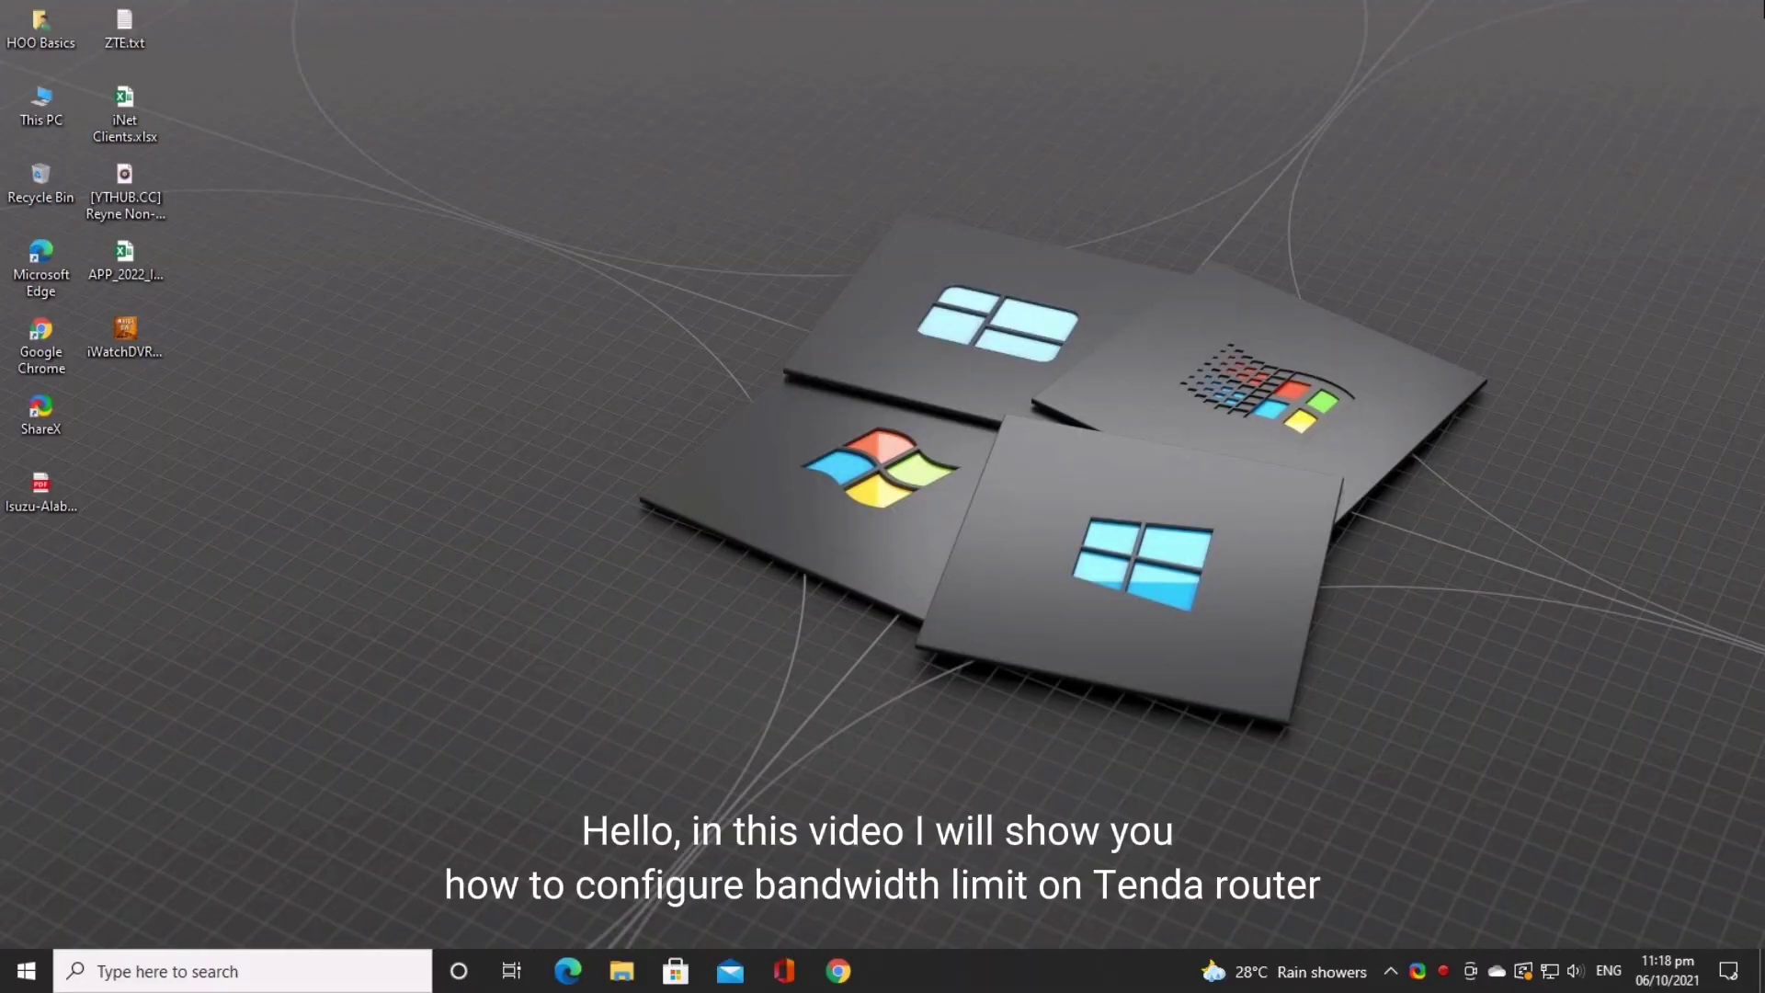
Right-click the system tray network icon to bring up its network shortcuts.
{"action": "right_click", "coordinate": [1550, 974]}
Look up the IPv4 Default Gateway in the Ethernet 2 connection details.
{"action": "left_click", "coordinate": [1545, 949]}
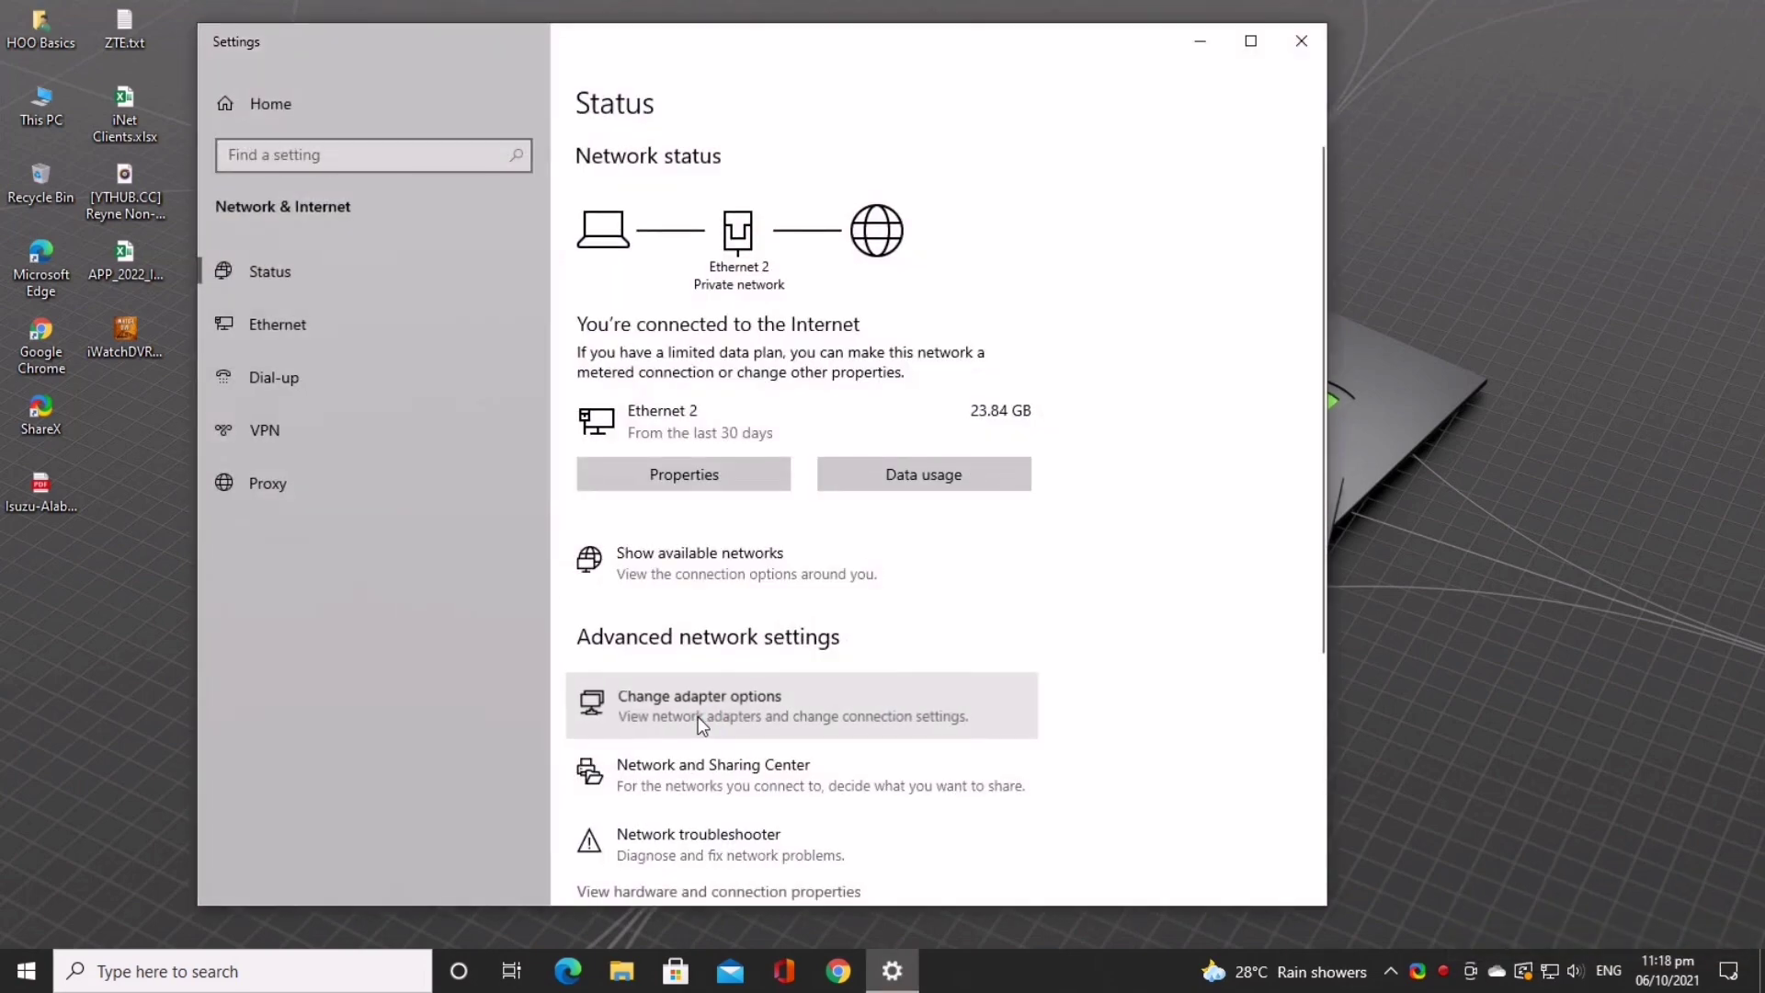
{"action": "left_click", "coordinate": [700, 714]}
{"action": "double_click", "coordinate": [1208, 365]}
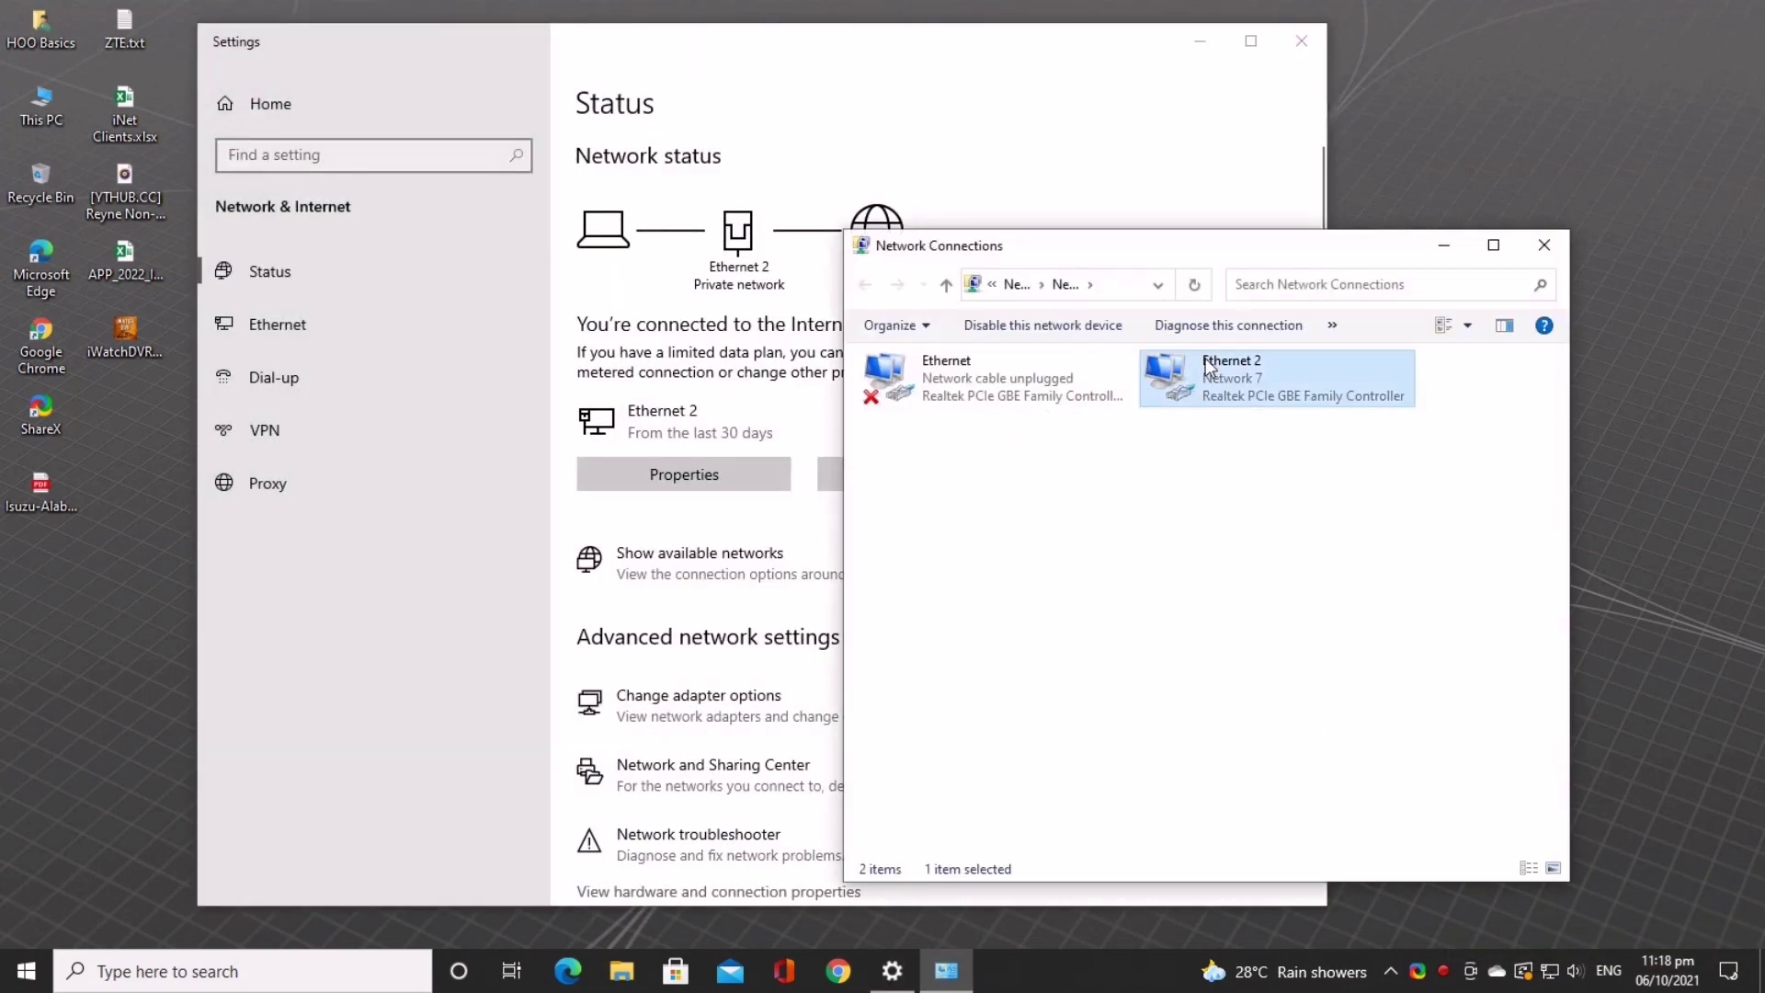
{"action": "left_click", "coordinate": [768, 474]}
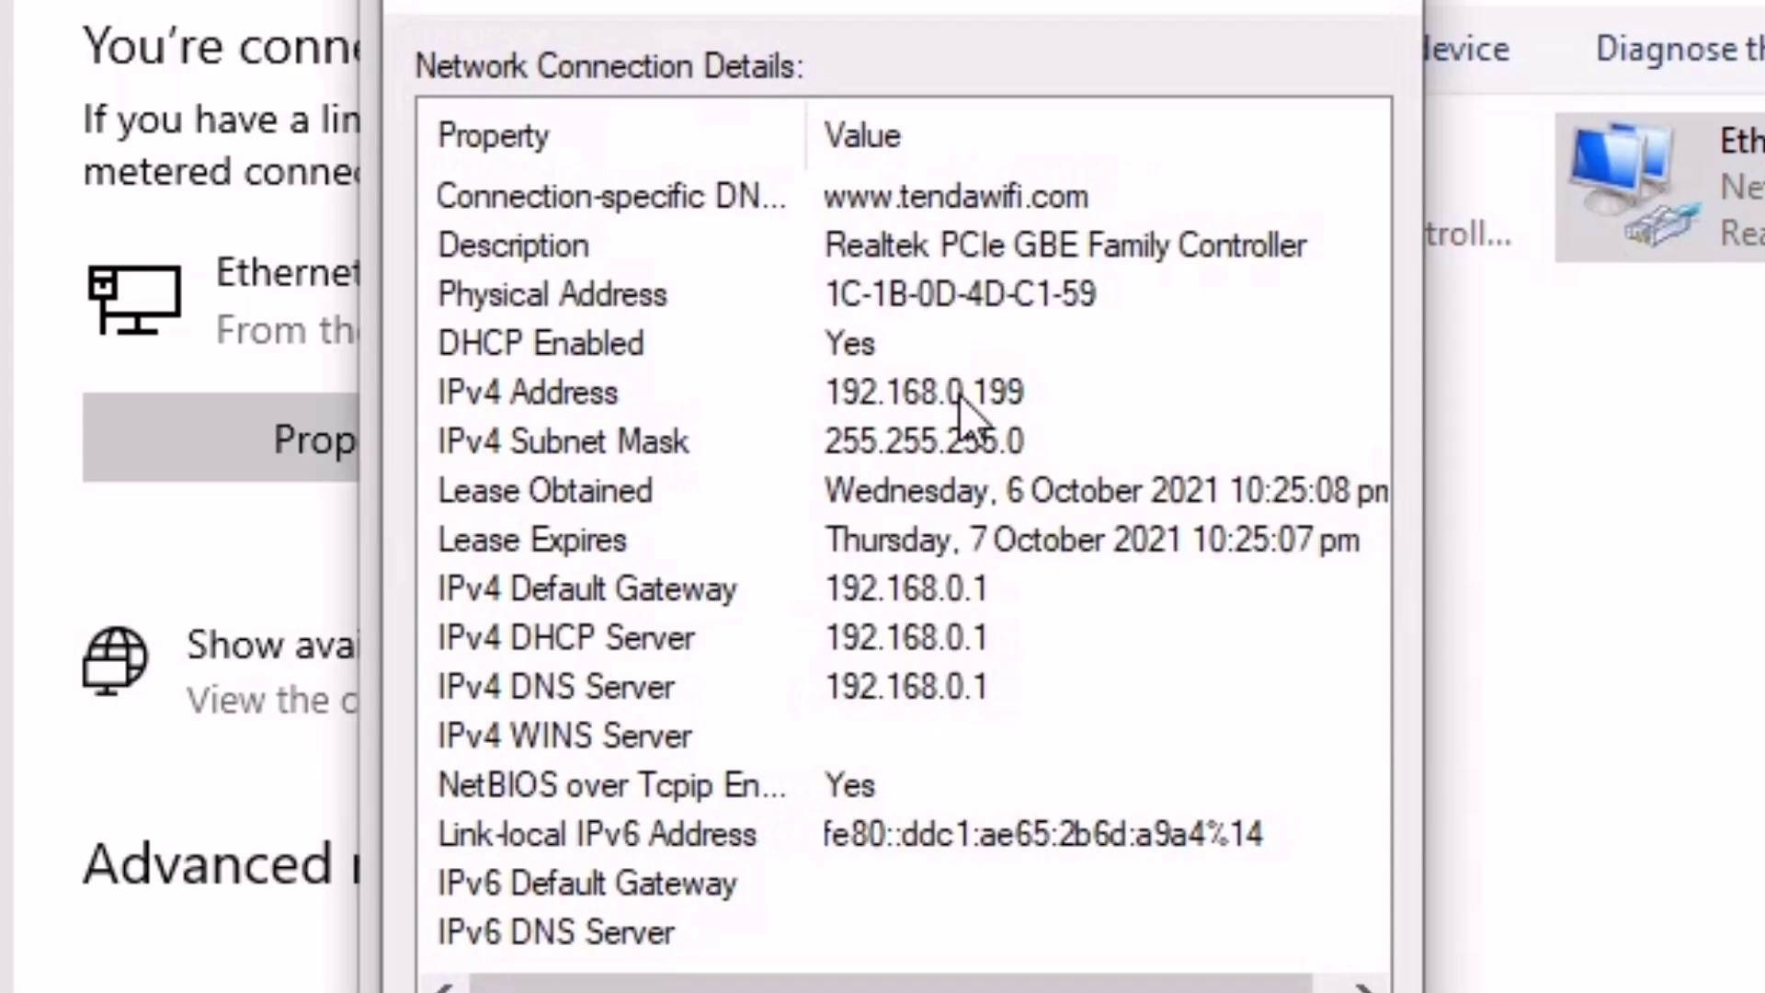
{"action": "left_click", "coordinate": [966, 591]}
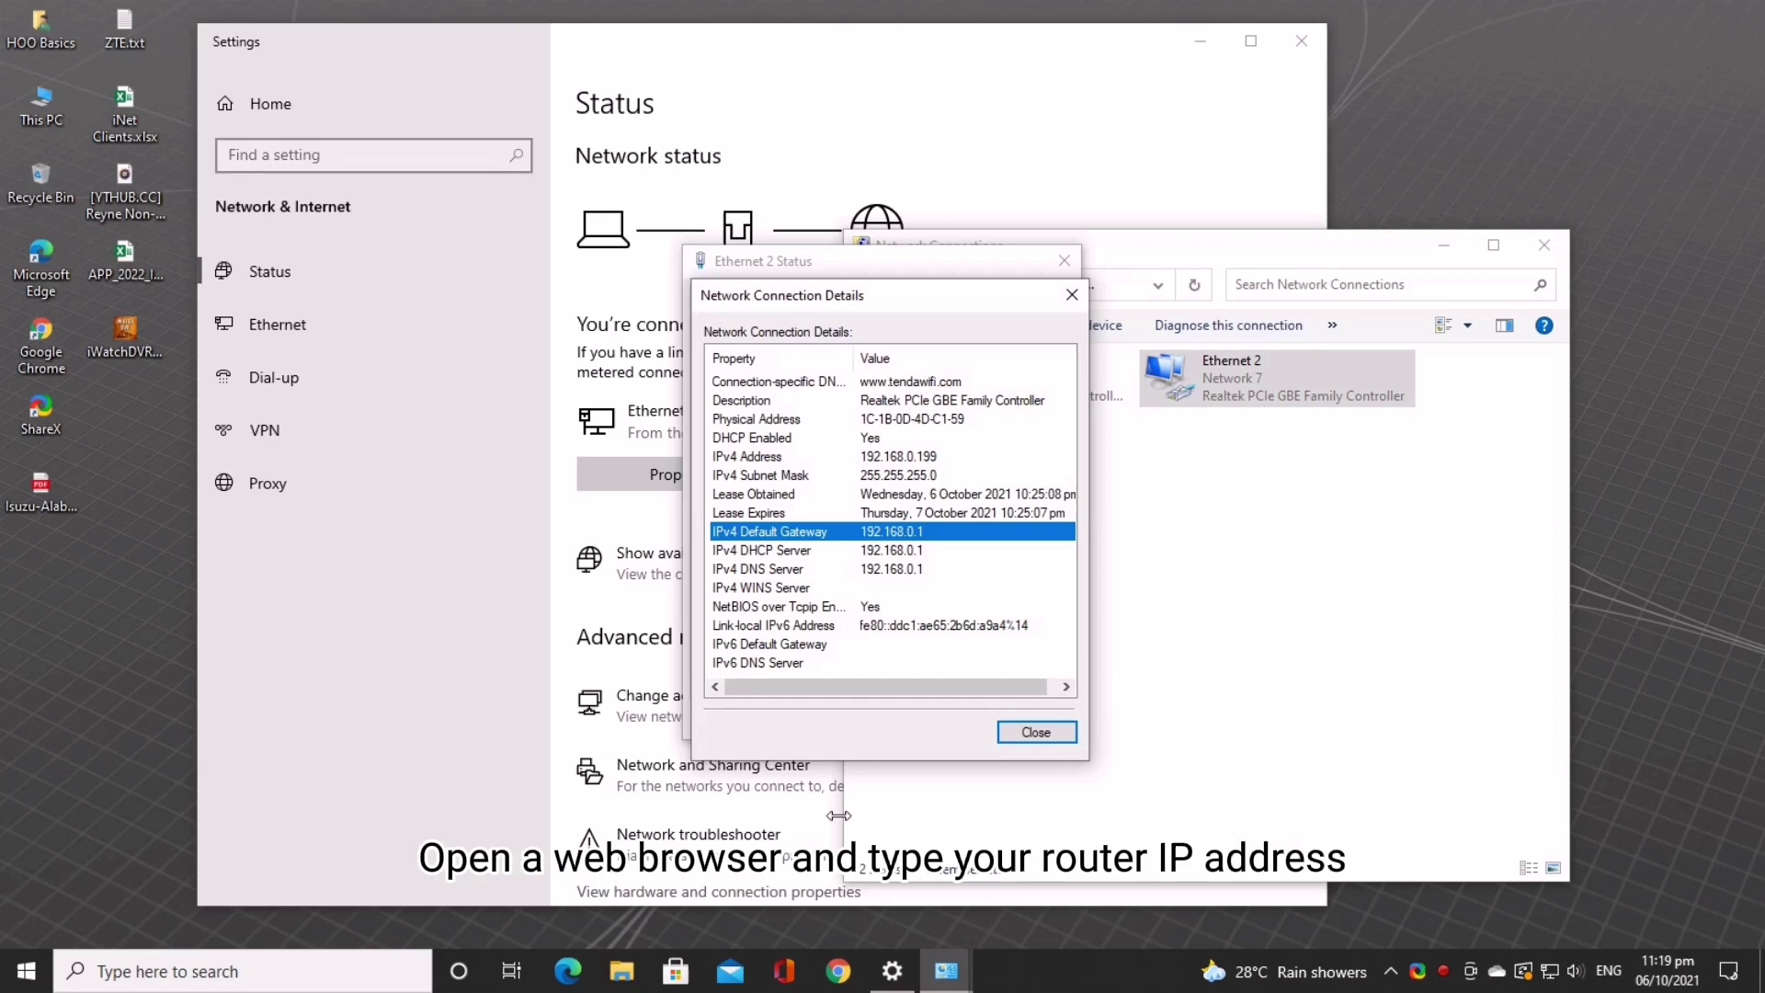
Load the router login page at 192.168.0.1 in Chrome.
{"action": "left_click", "coordinate": [842, 973]}
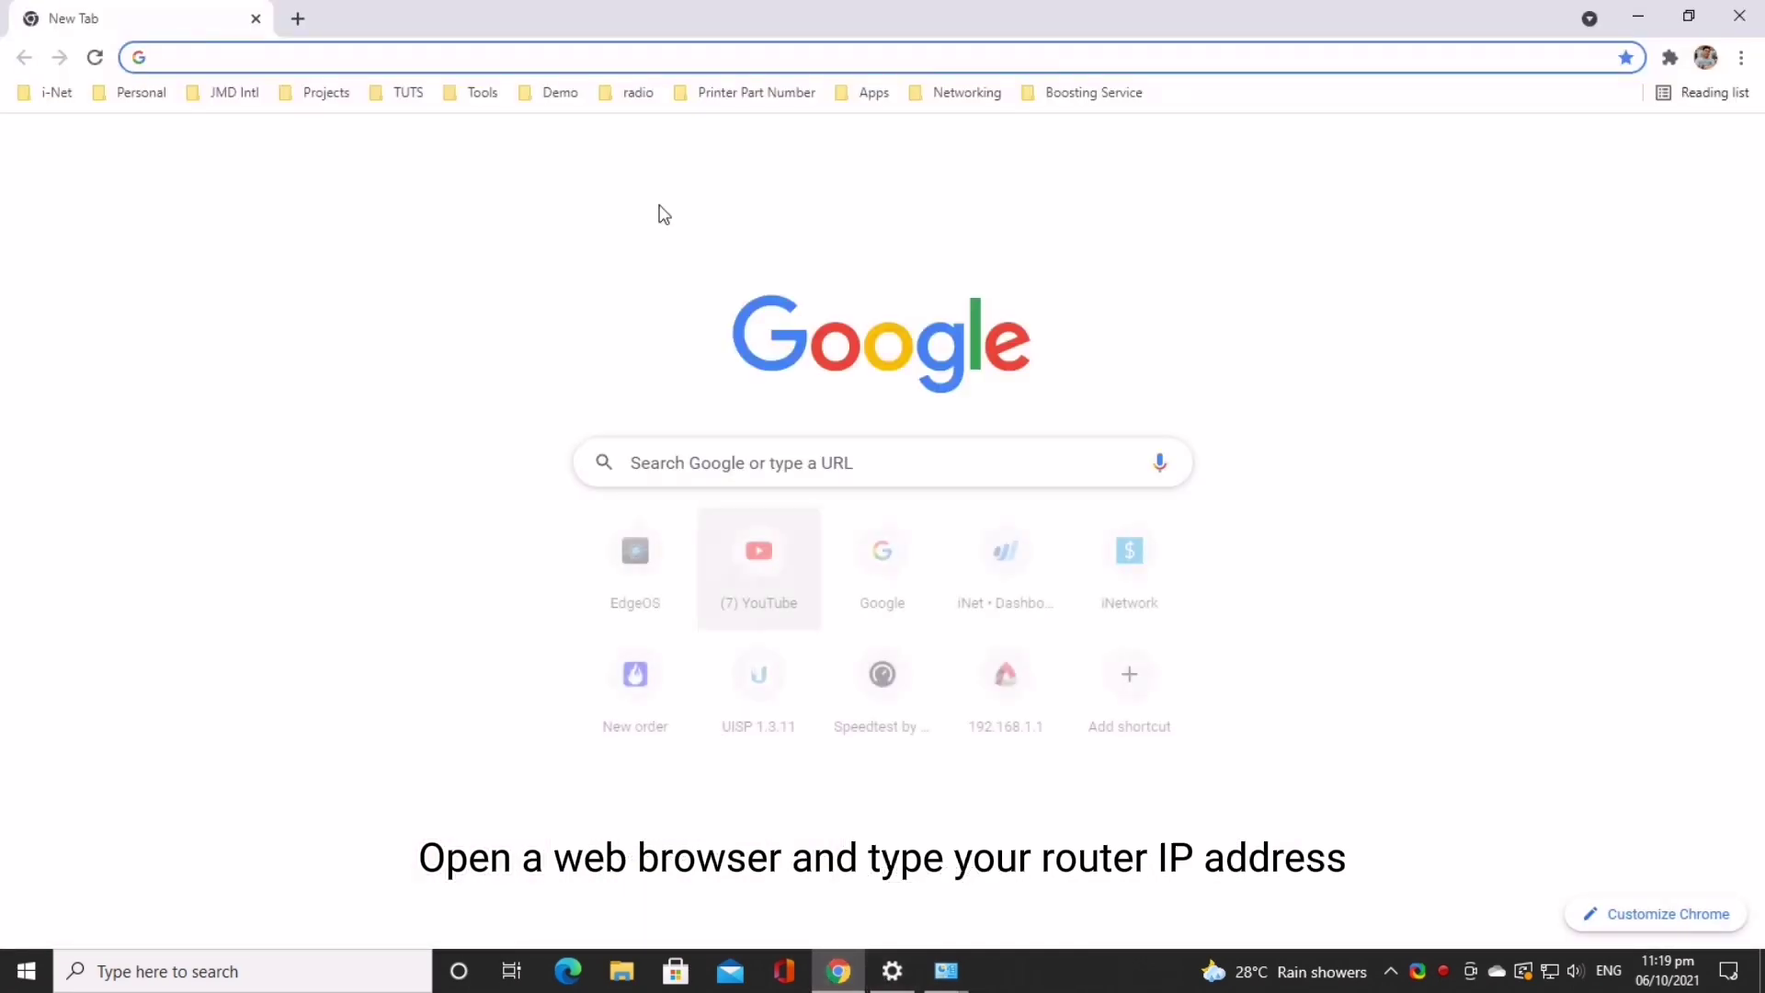
{"action": "left_click", "coordinate": [663, 57]}
{"action": "type", "text": "19"}
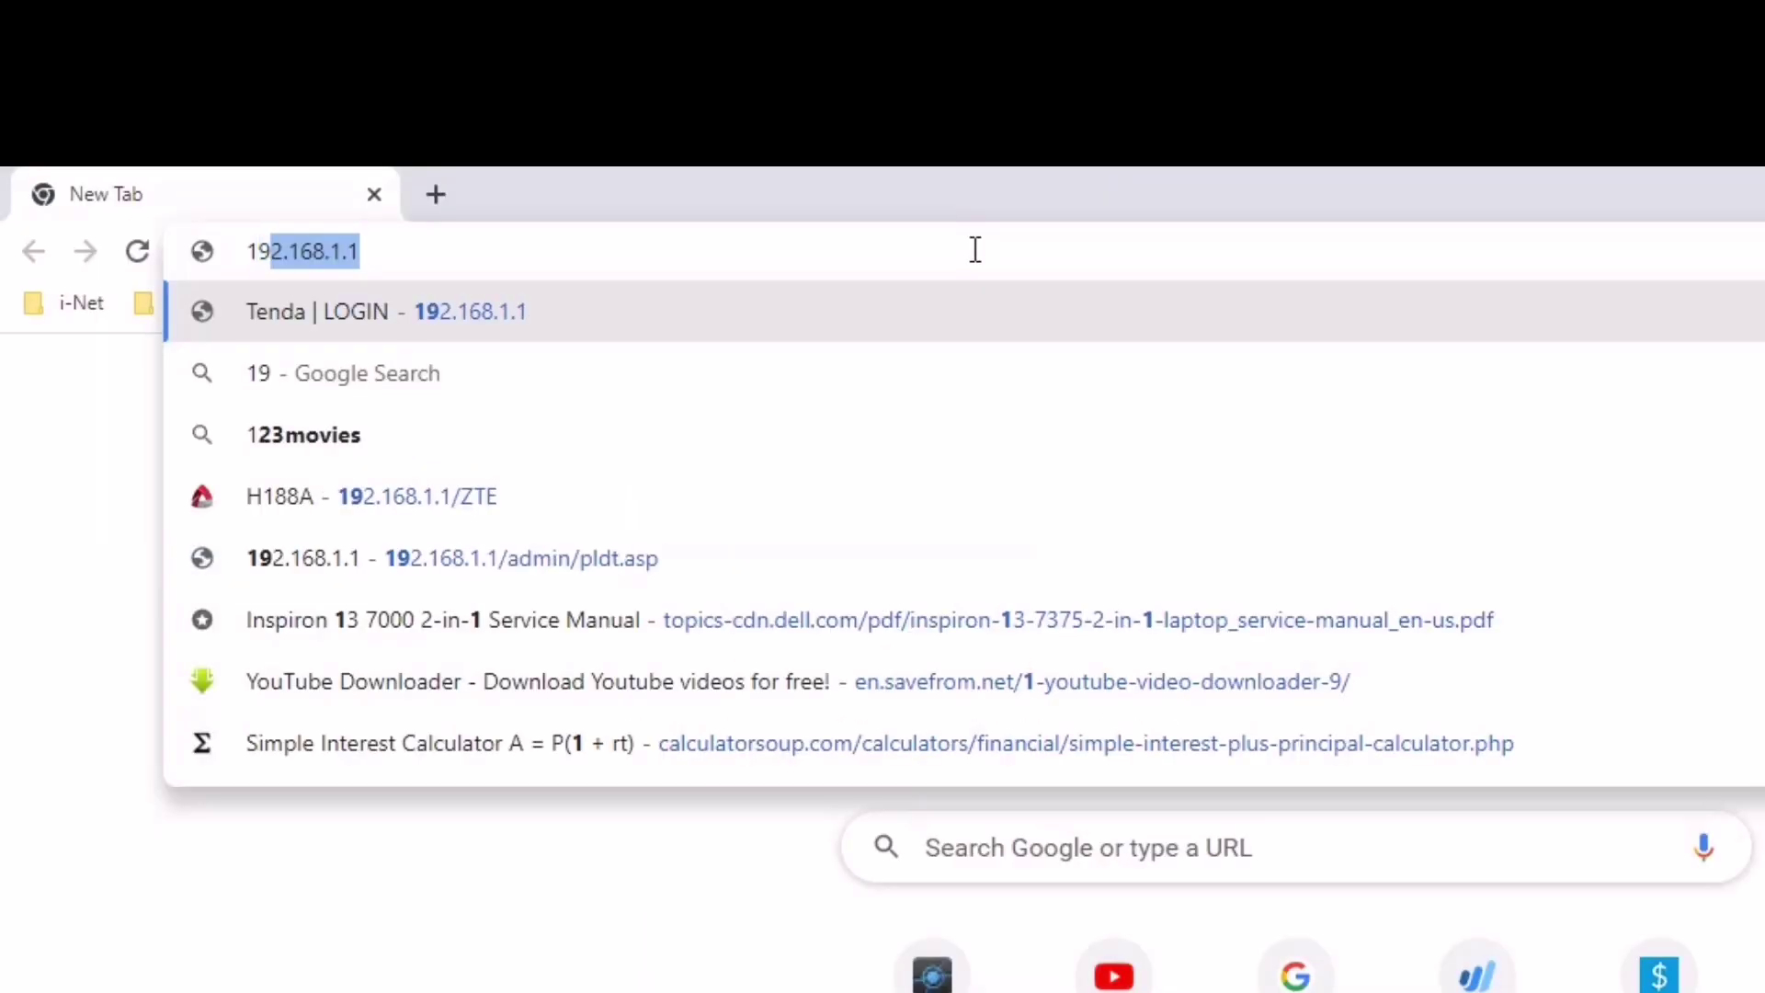
{"action": "type", "text": "2.168.0.1"}
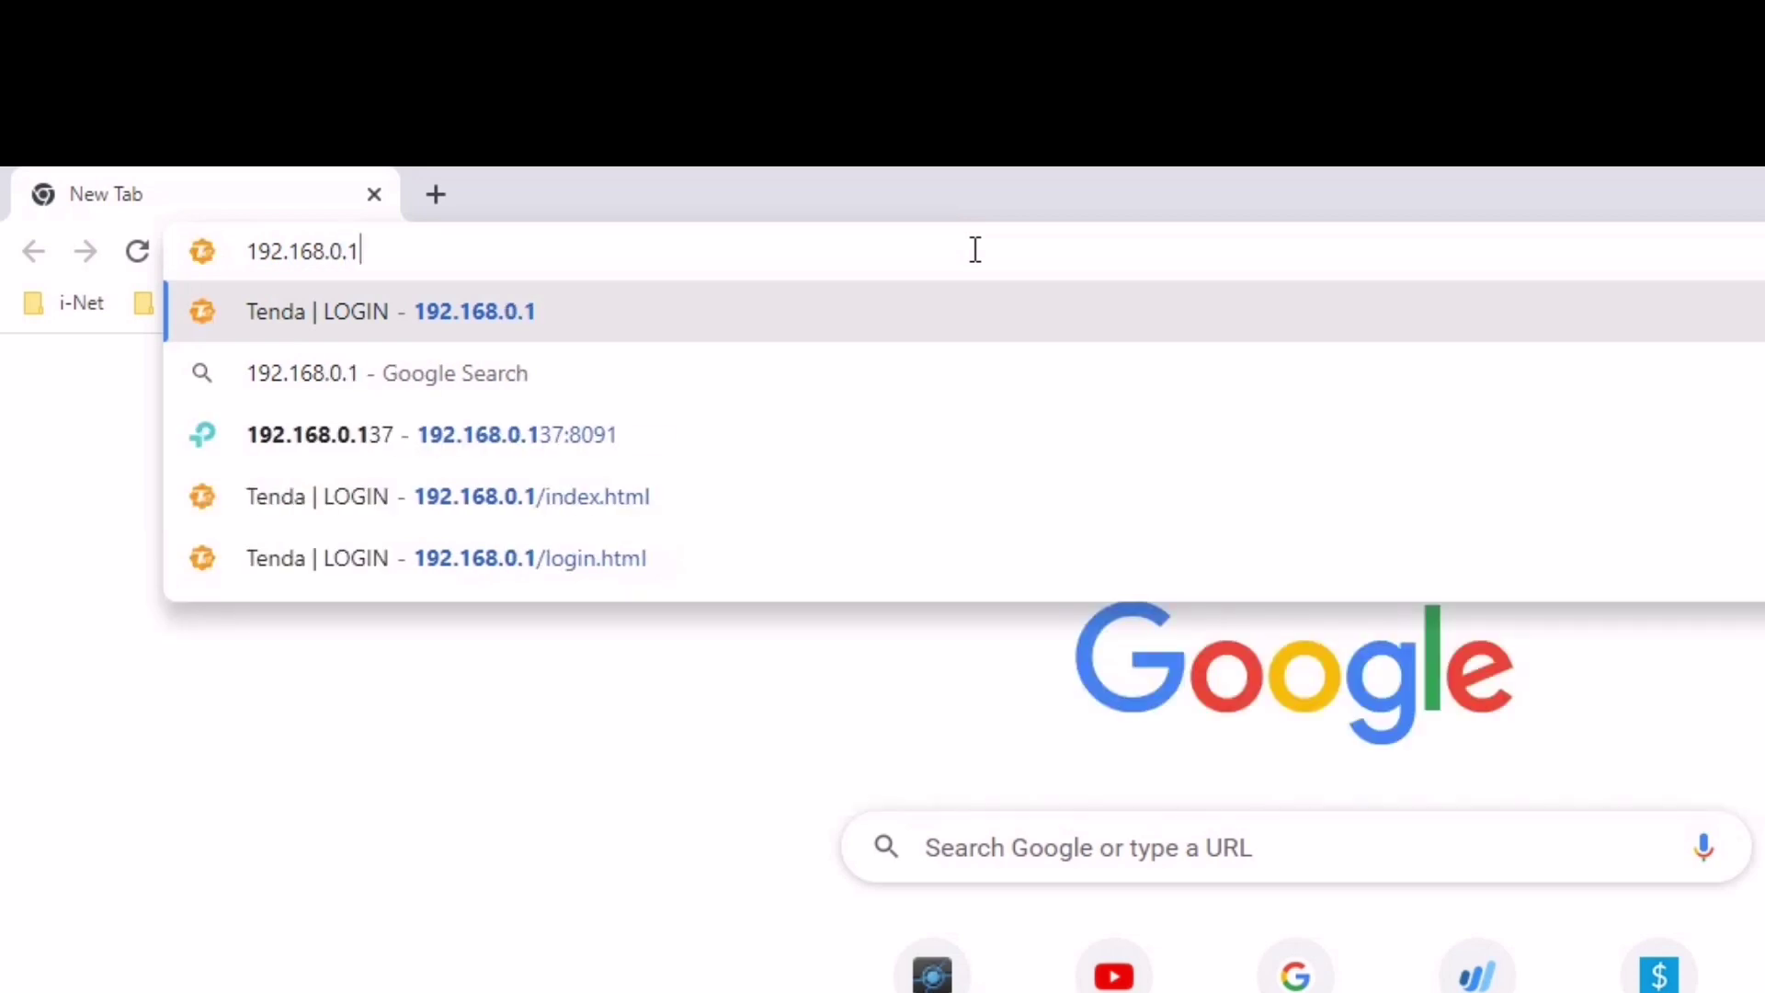
{"action": "key", "text": "Return"}
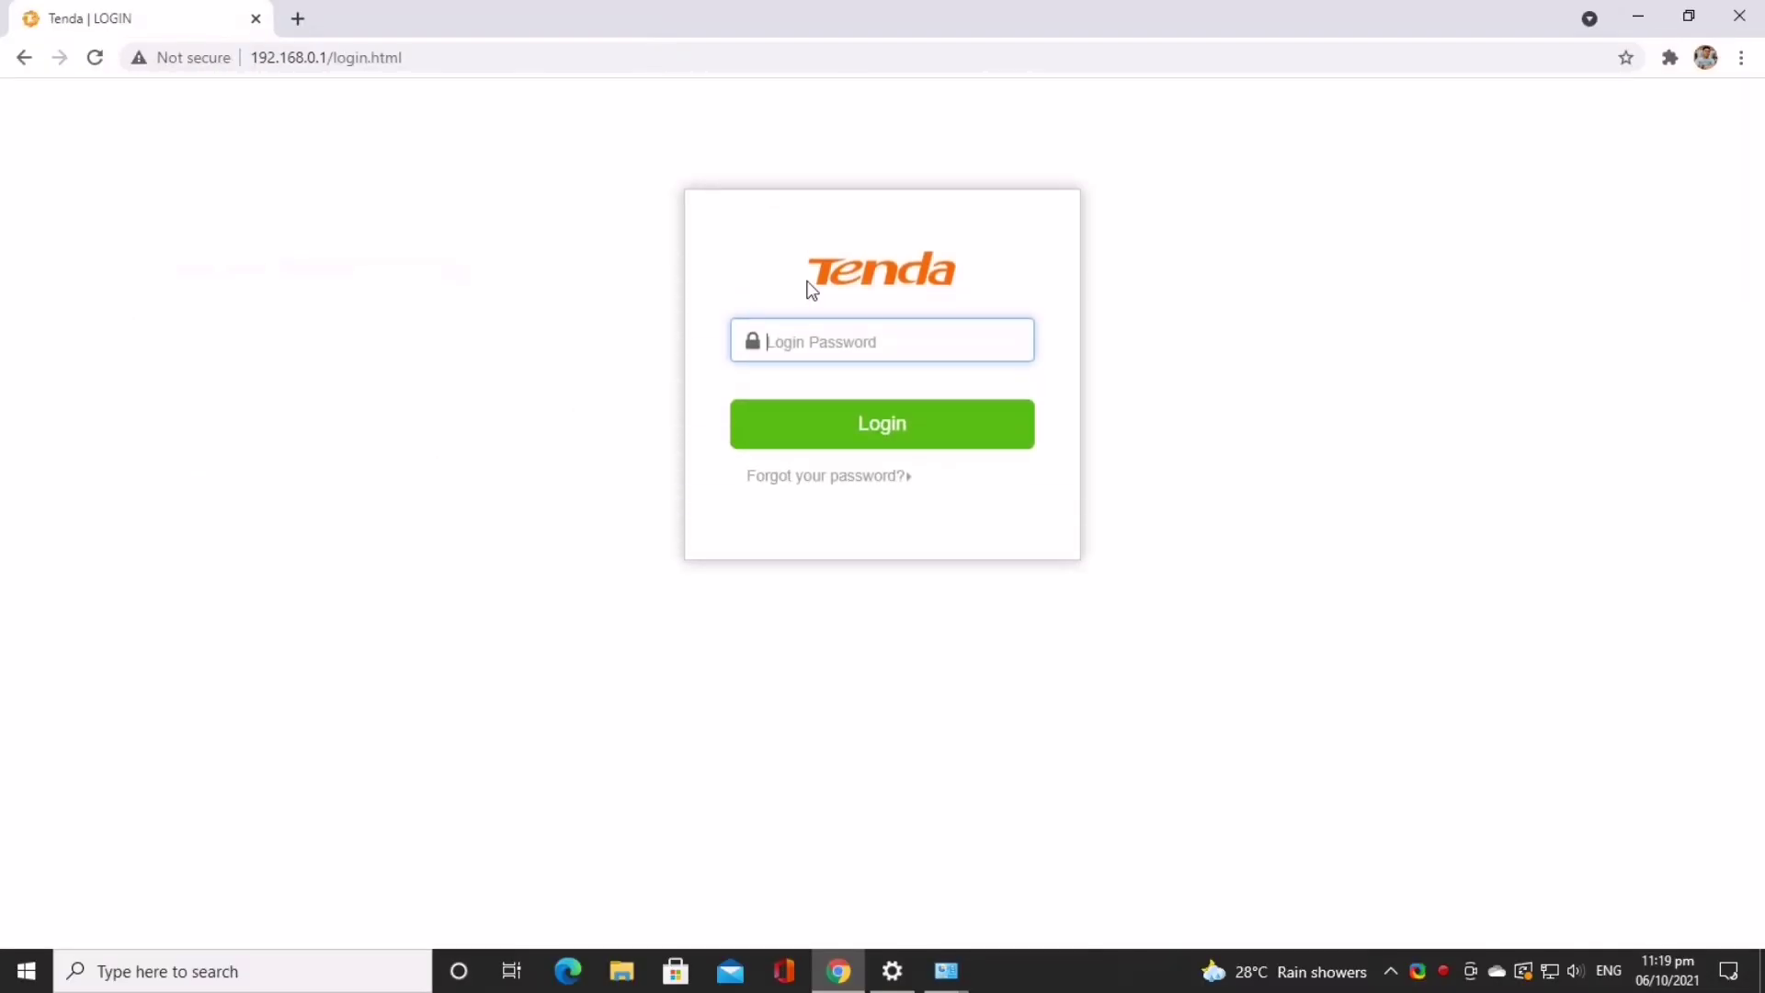
{"action": "type", "text": "a"}
Submit the router password to log into the Tenda interface.
{"action": "key", "text": "Return"}
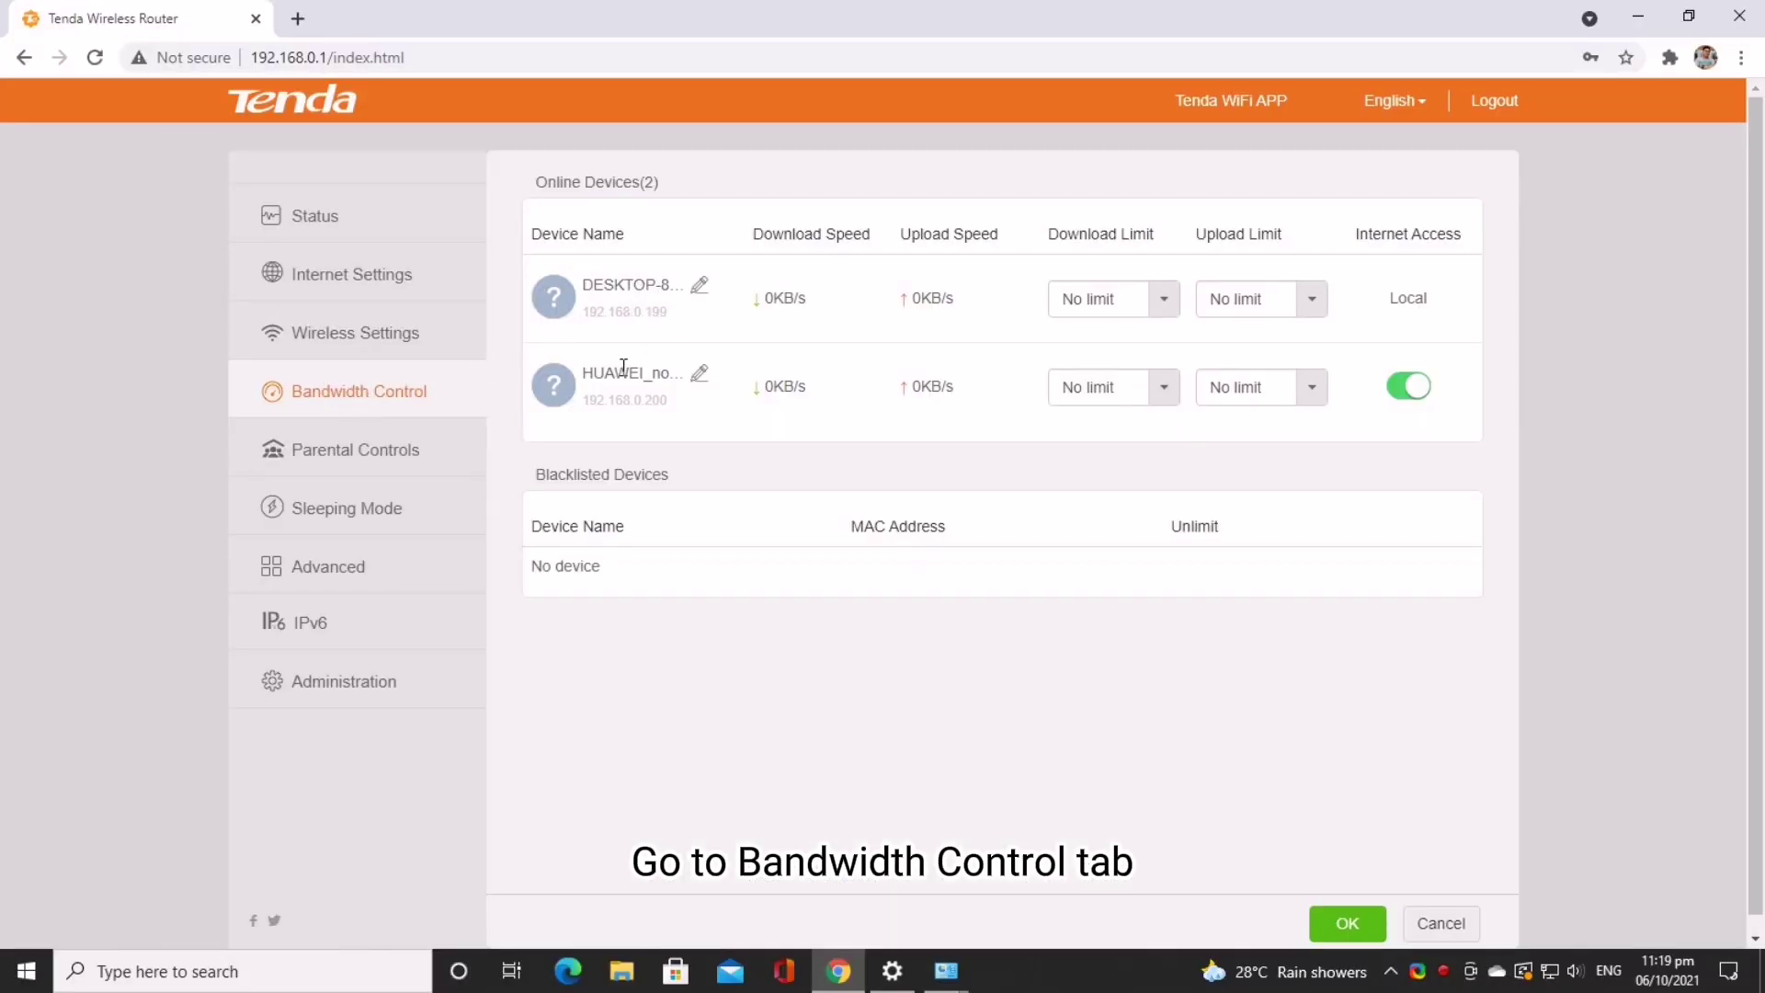
Run a baseline speed test on speedtest.net in a new tab.
{"action": "left_click", "coordinate": [302, 17]}
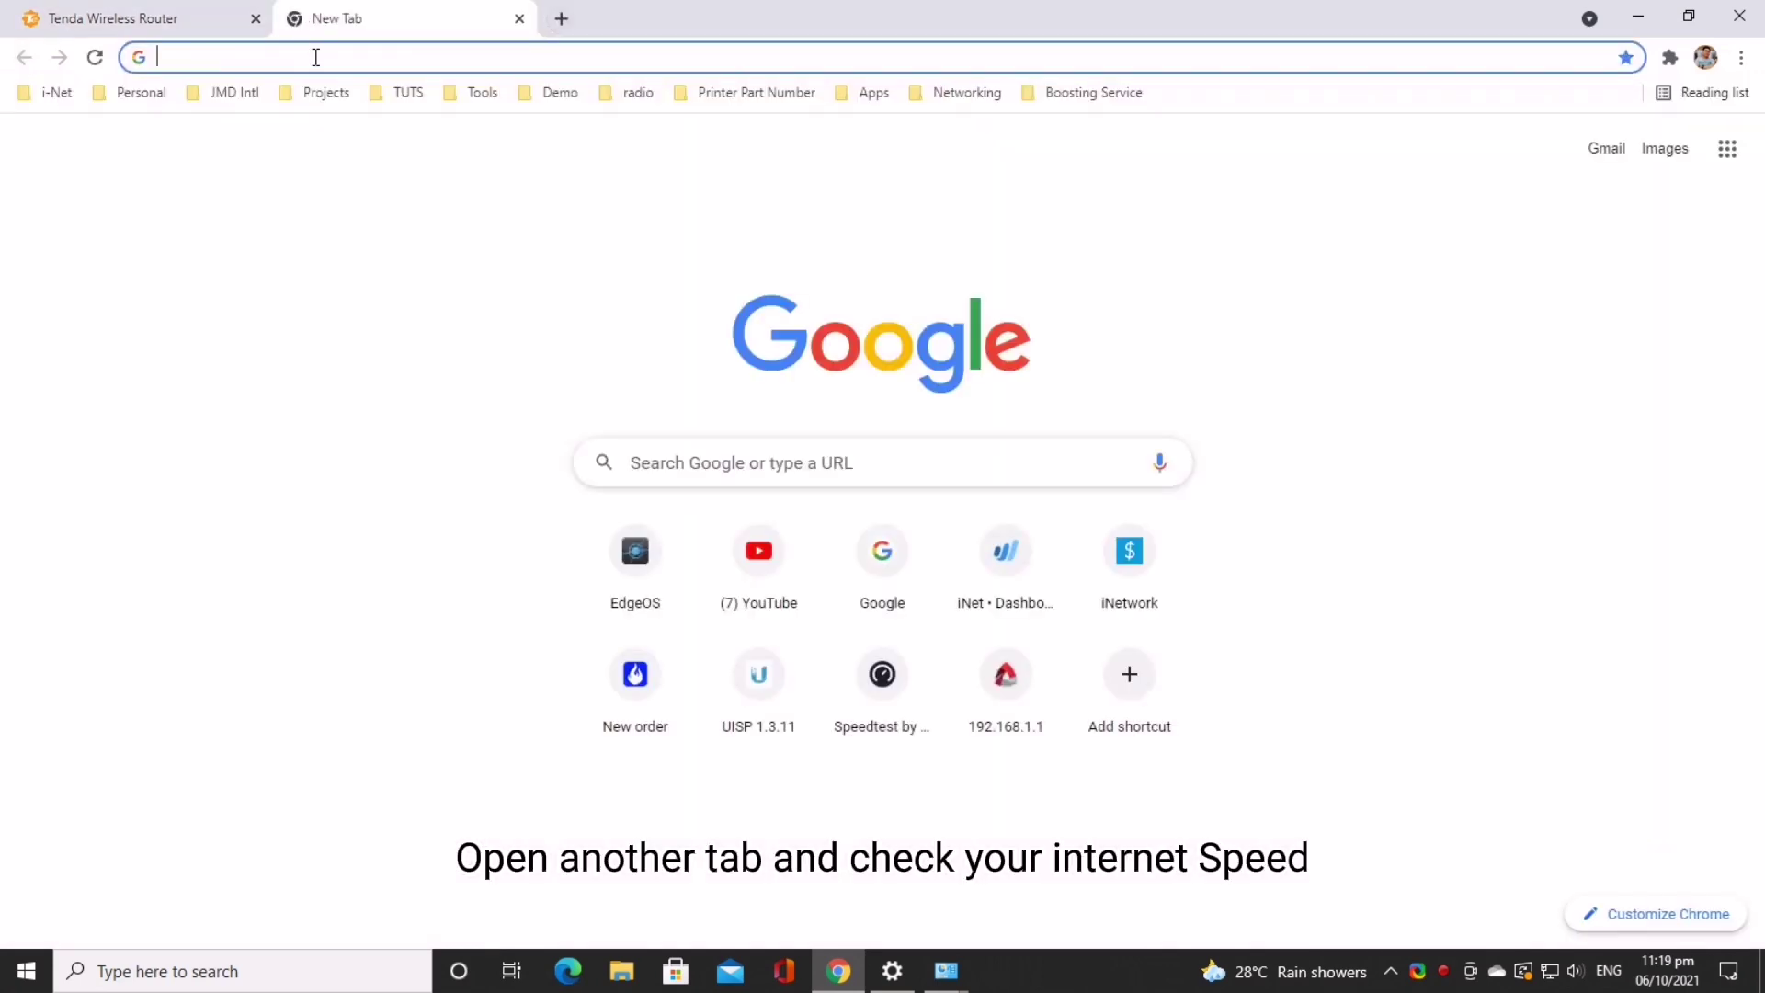
{"action": "type", "text": "speedtest.net"}
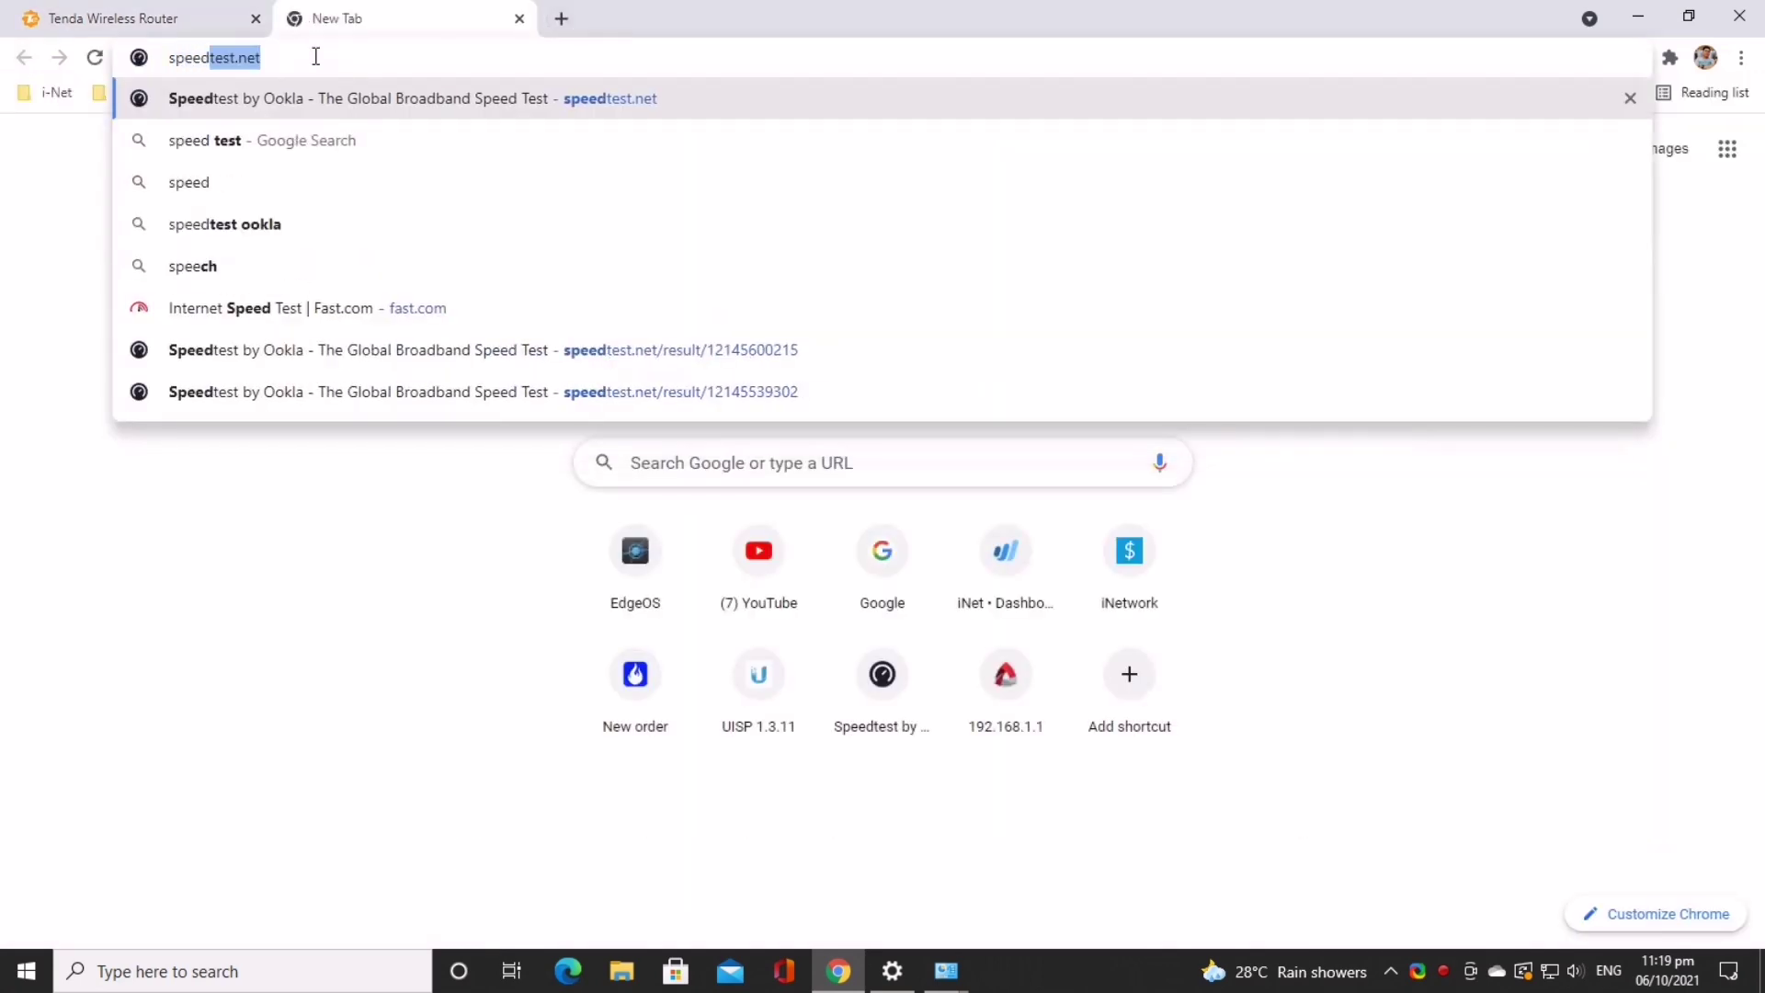
{"action": "key", "text": "Return"}
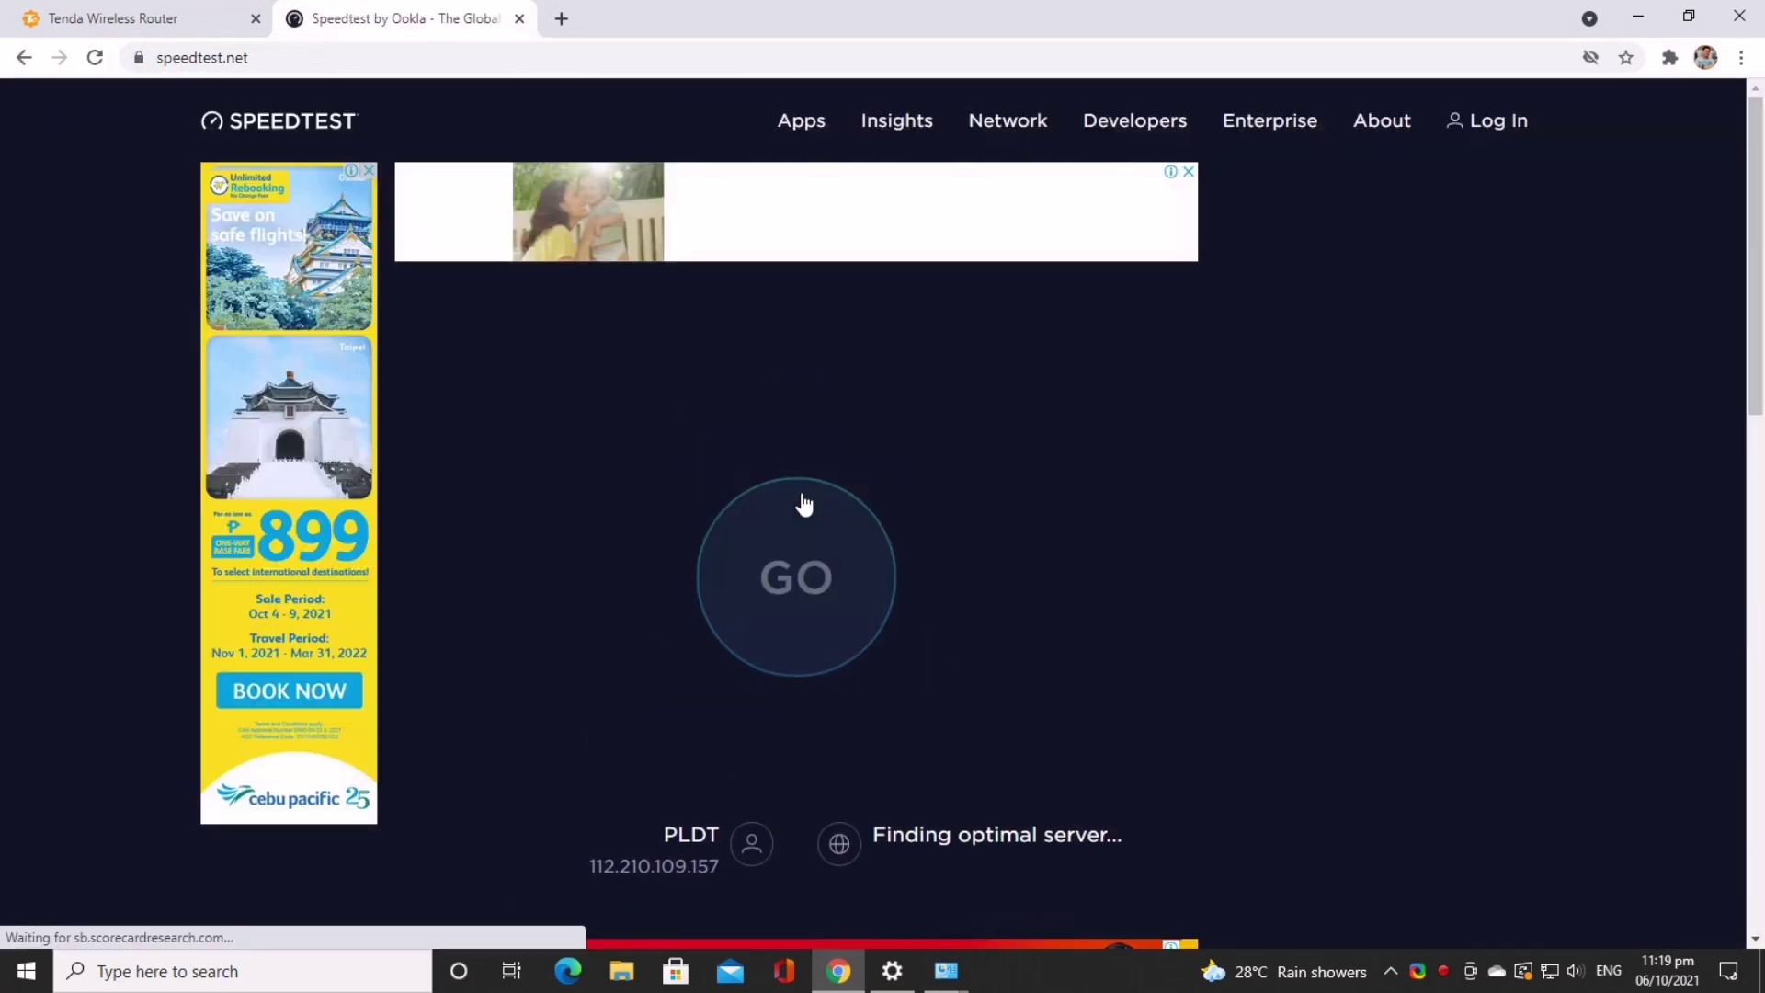
{"action": "left_click", "coordinate": [801, 498]}
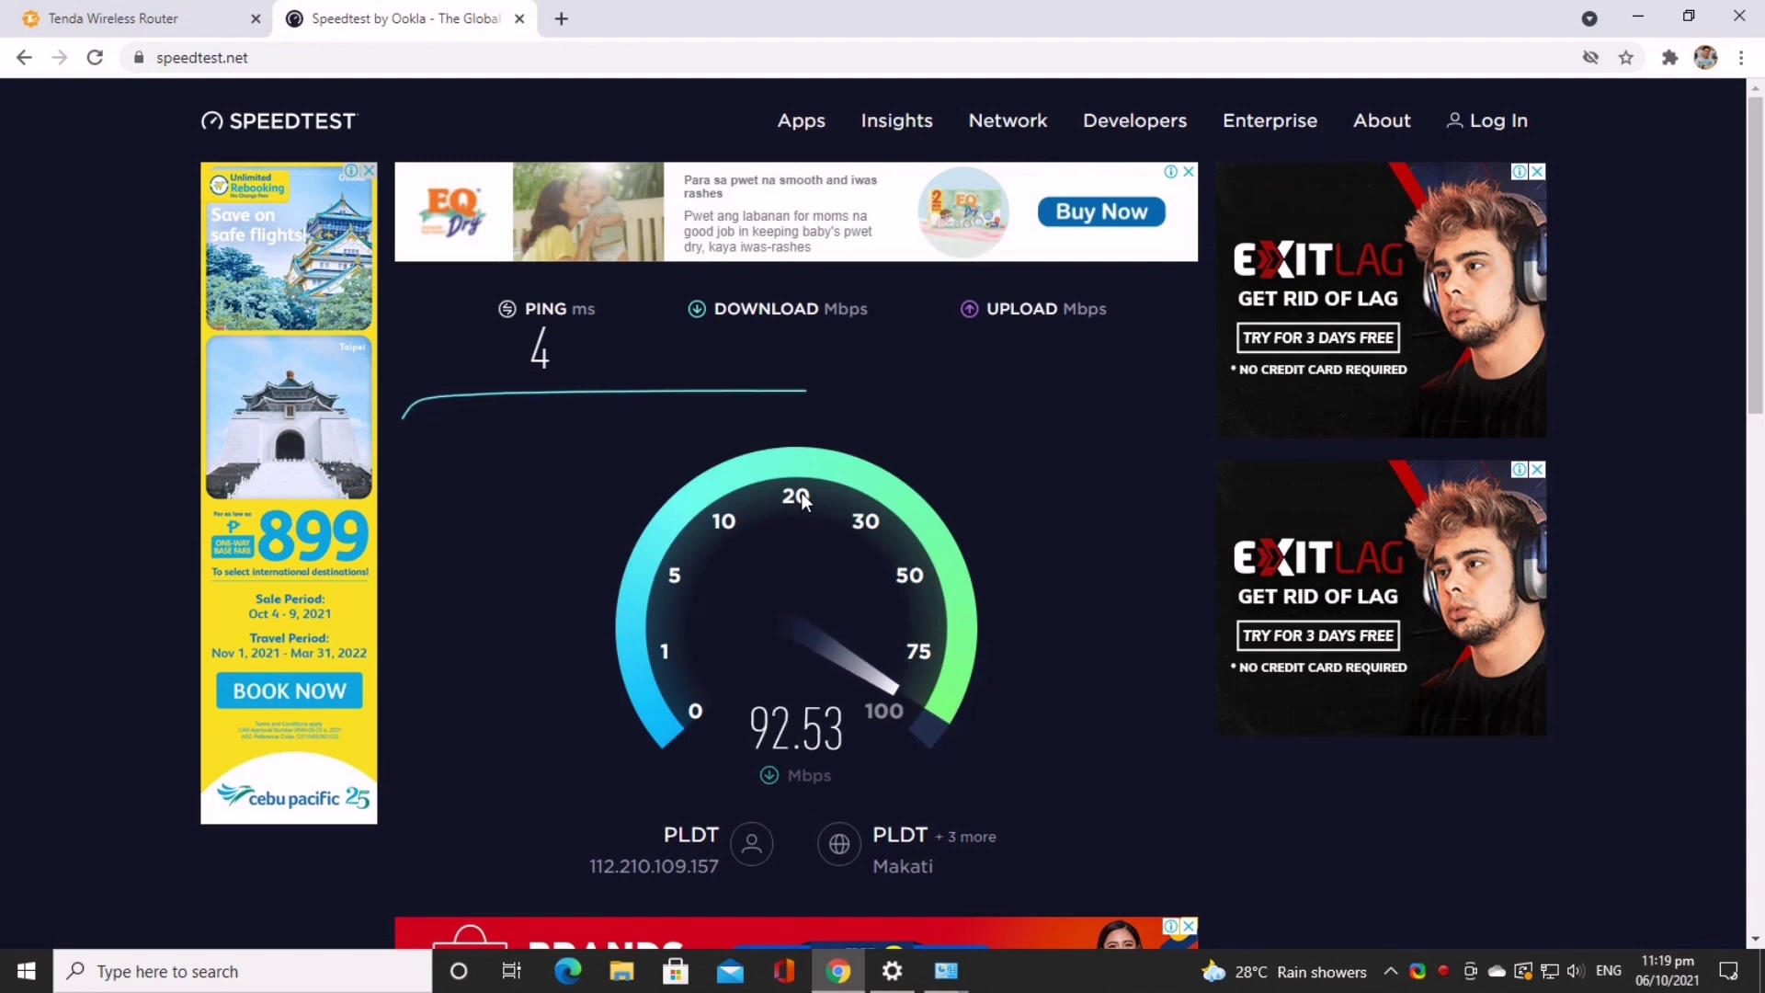
Limit the desktop device to 1000KB/s download and upload and save.
{"action": "left_click", "coordinate": [132, 21]}
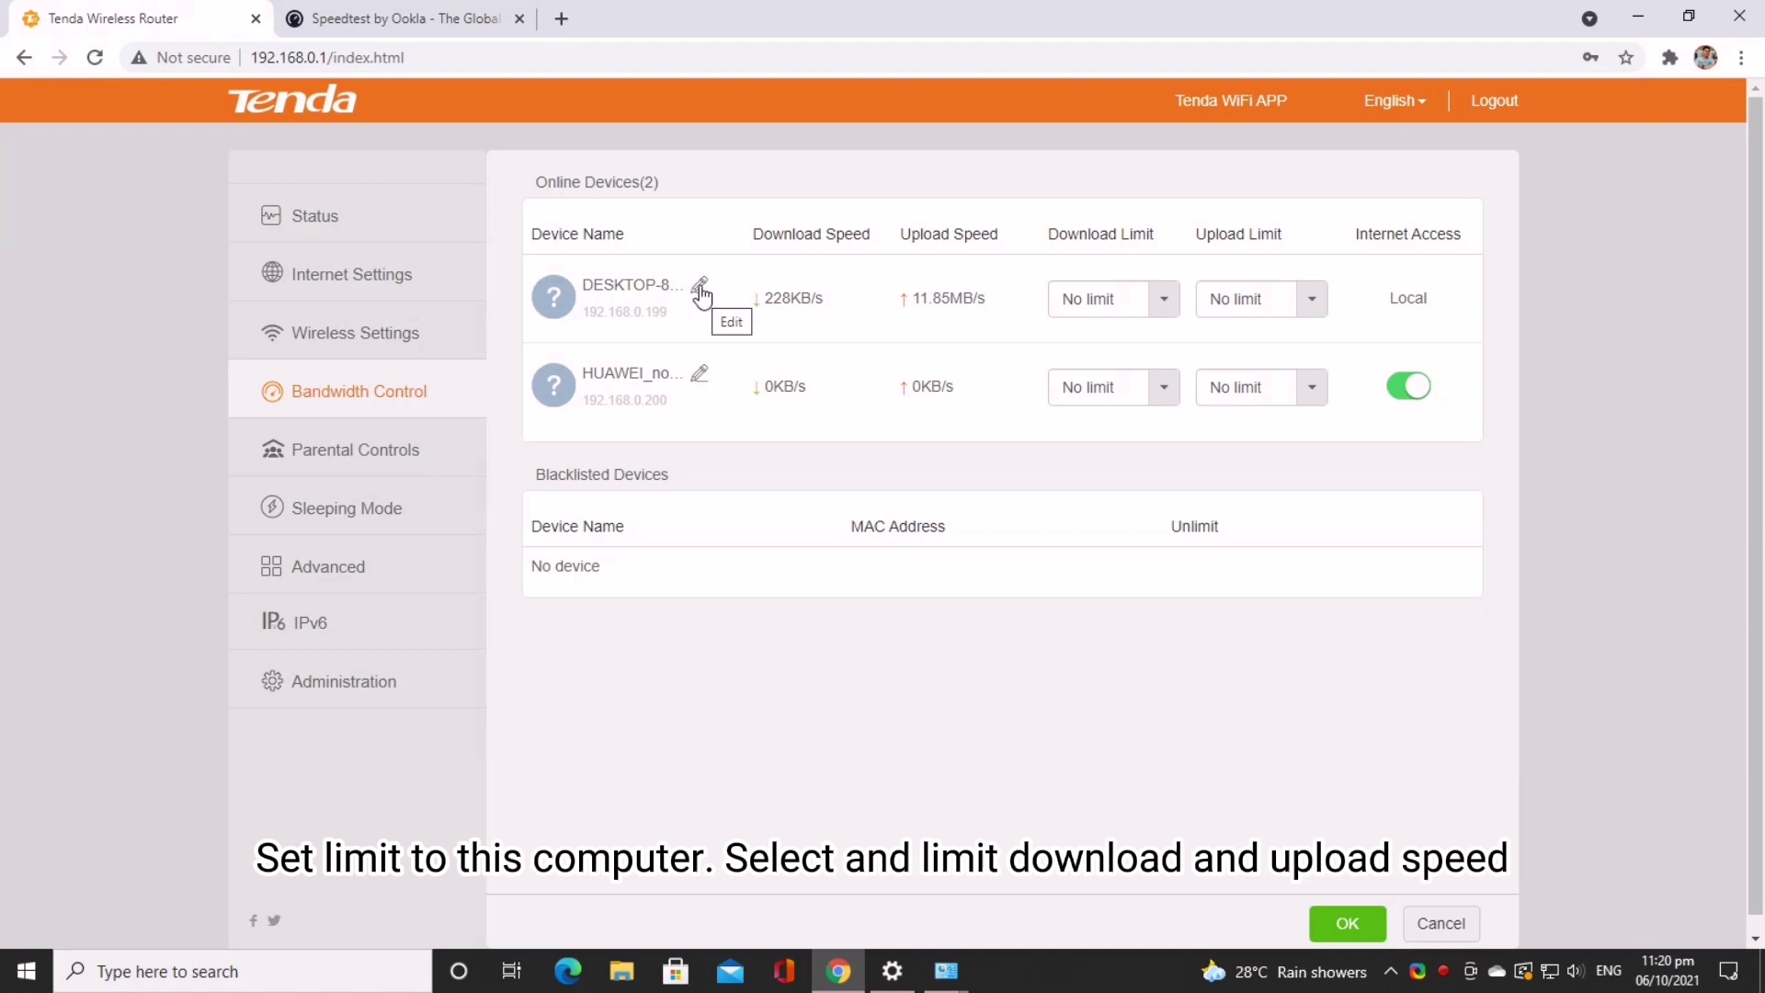
{"action": "left_click", "coordinate": [701, 293]}
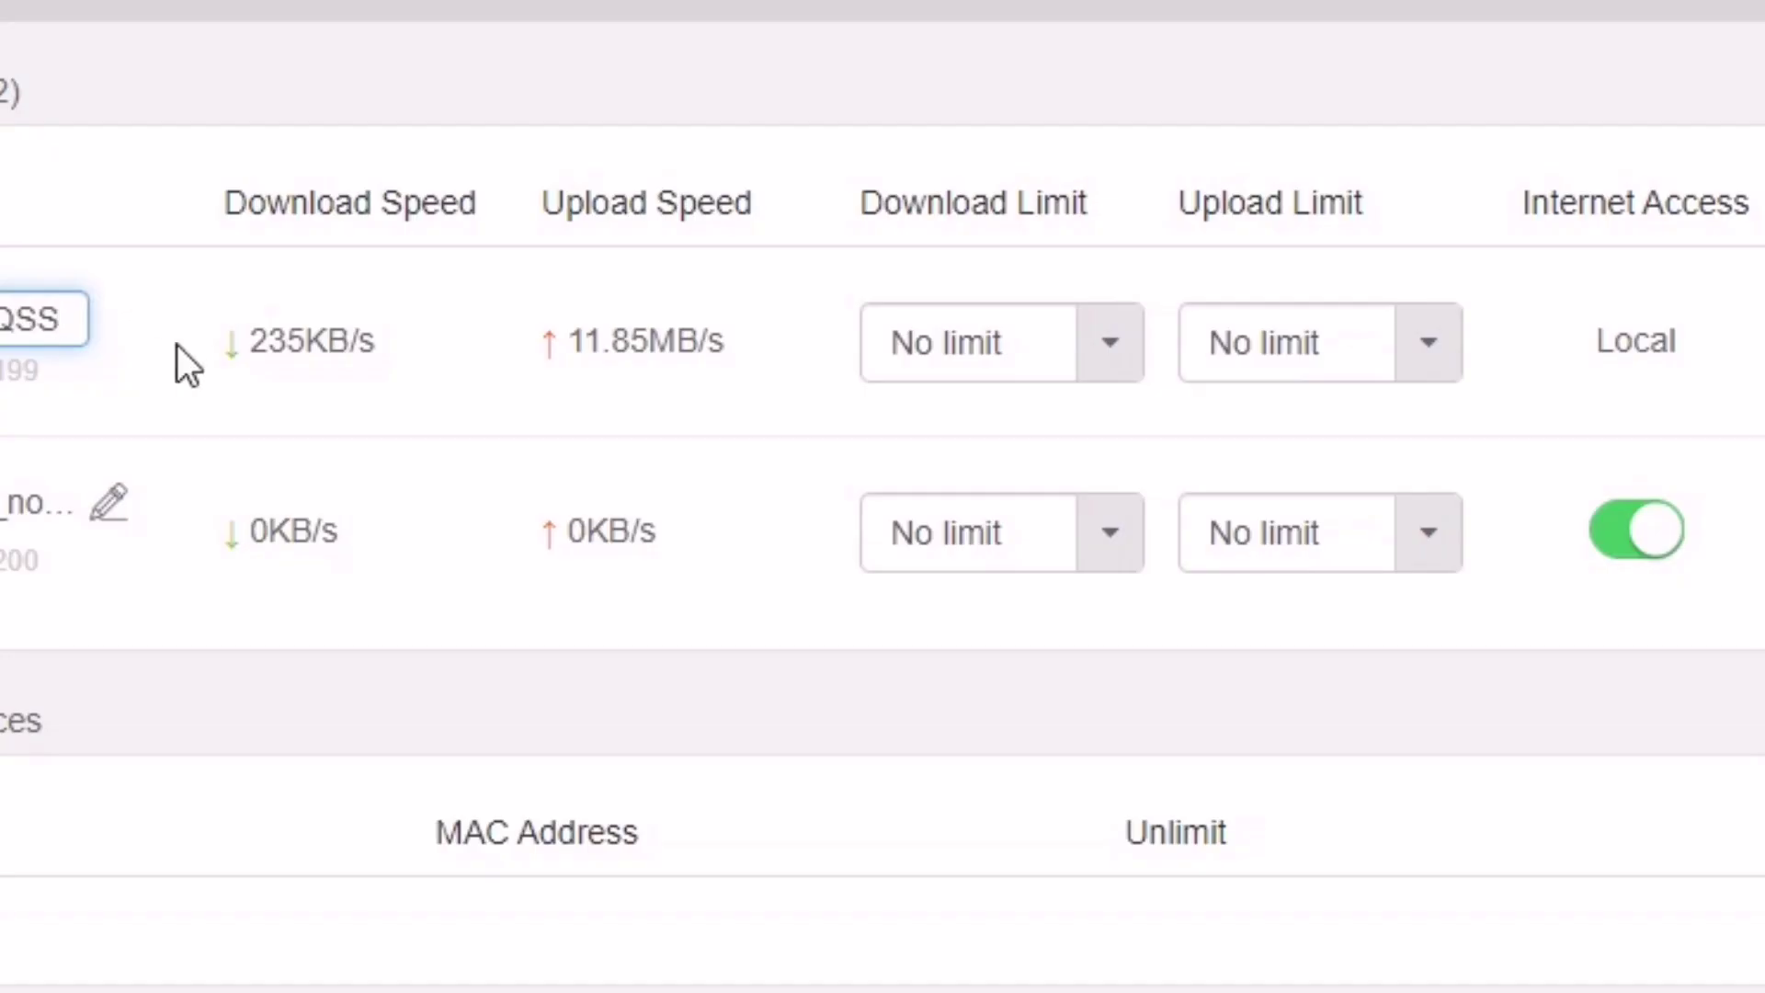
{"action": "left_click", "coordinate": [731, 299]}
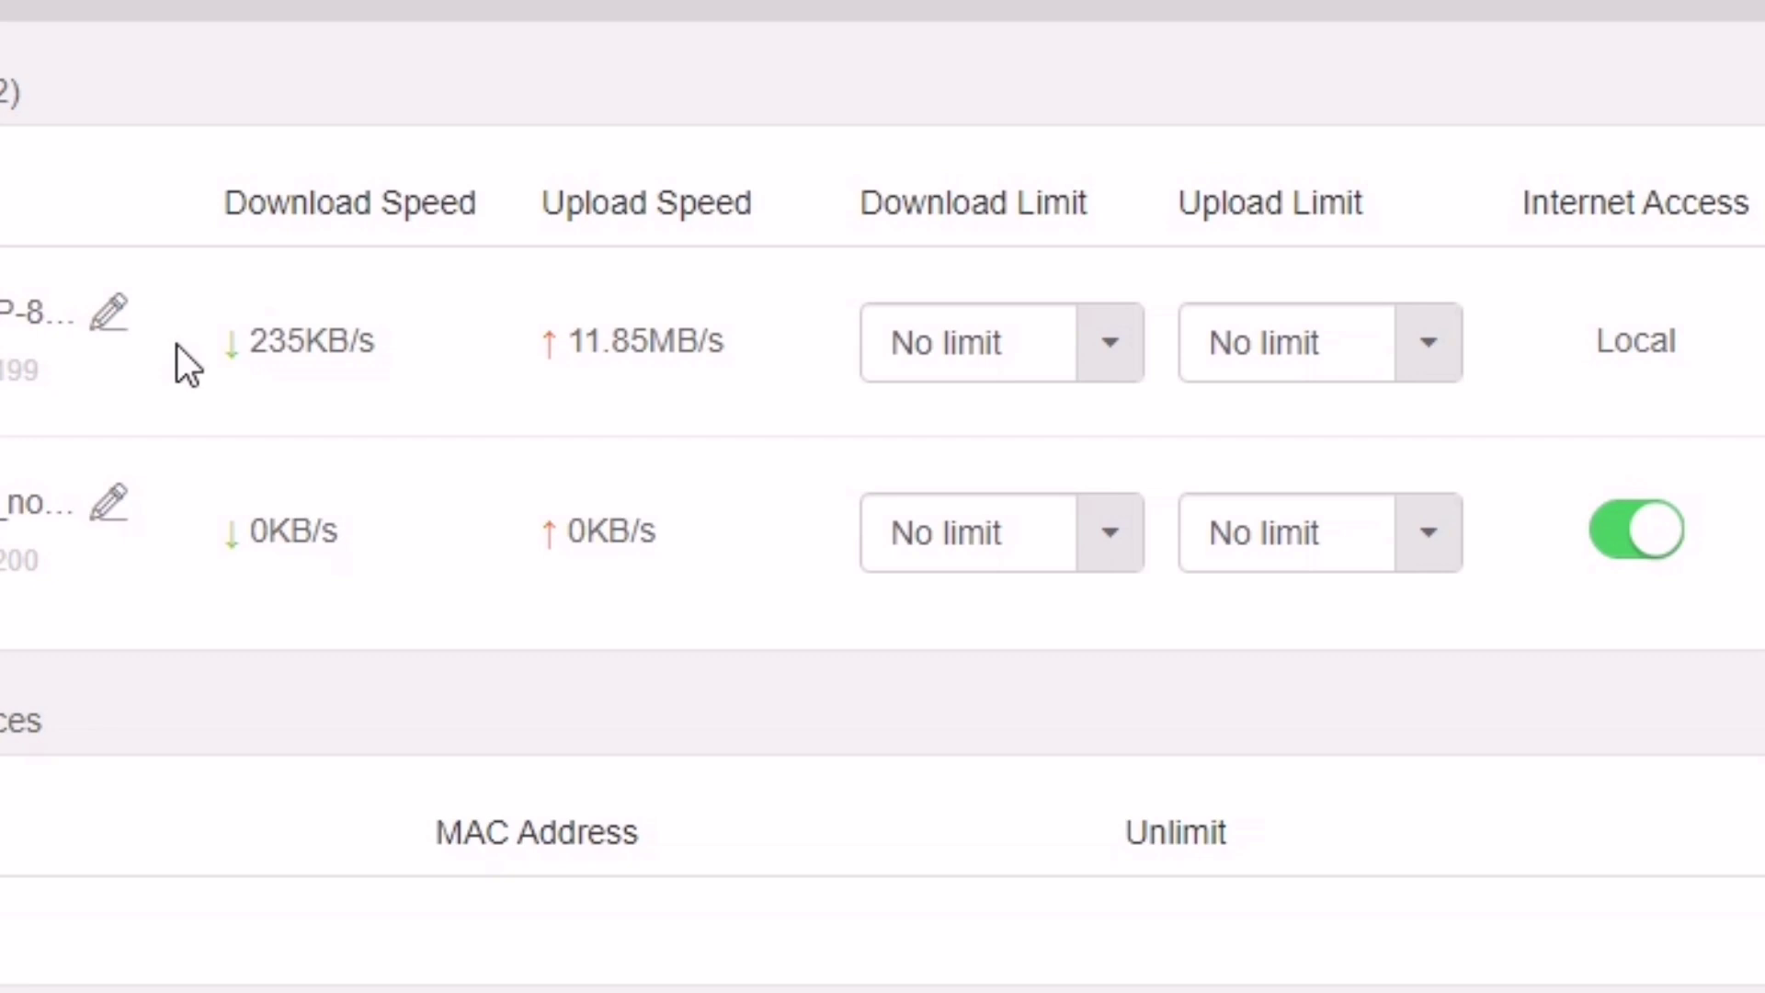
{"action": "left_click", "coordinate": [1019, 344]}
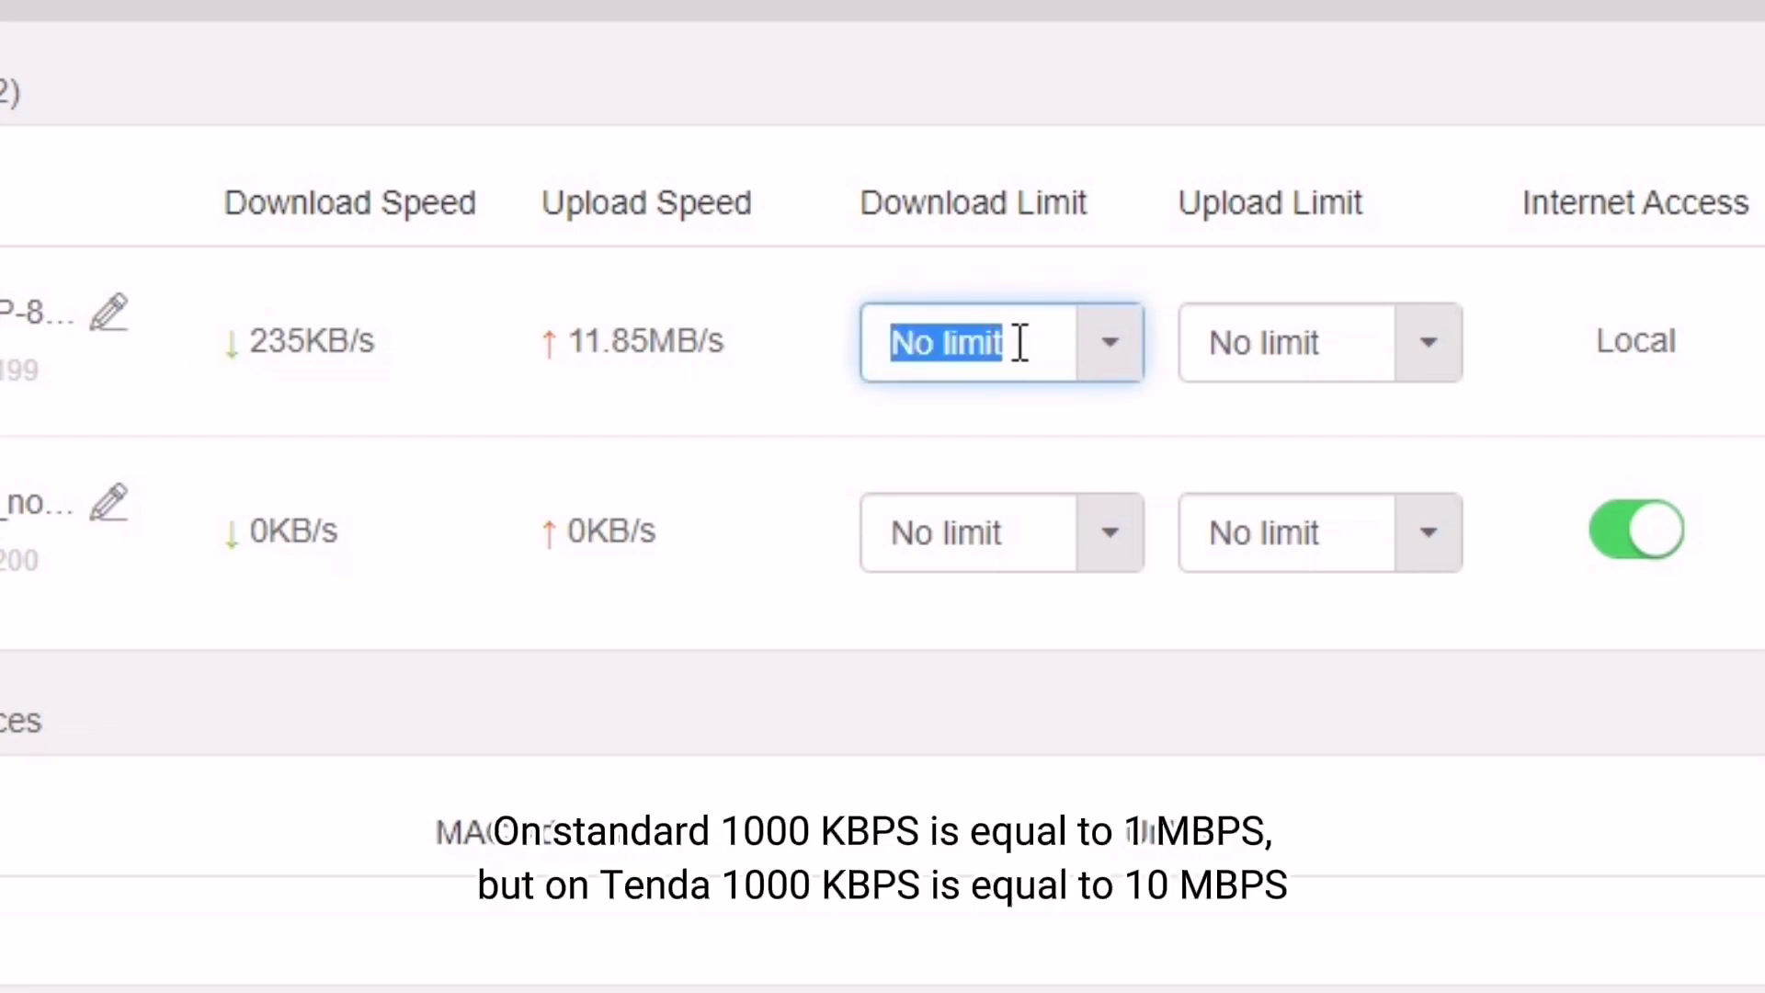
{"action": "left_click", "coordinate": [1022, 344]}
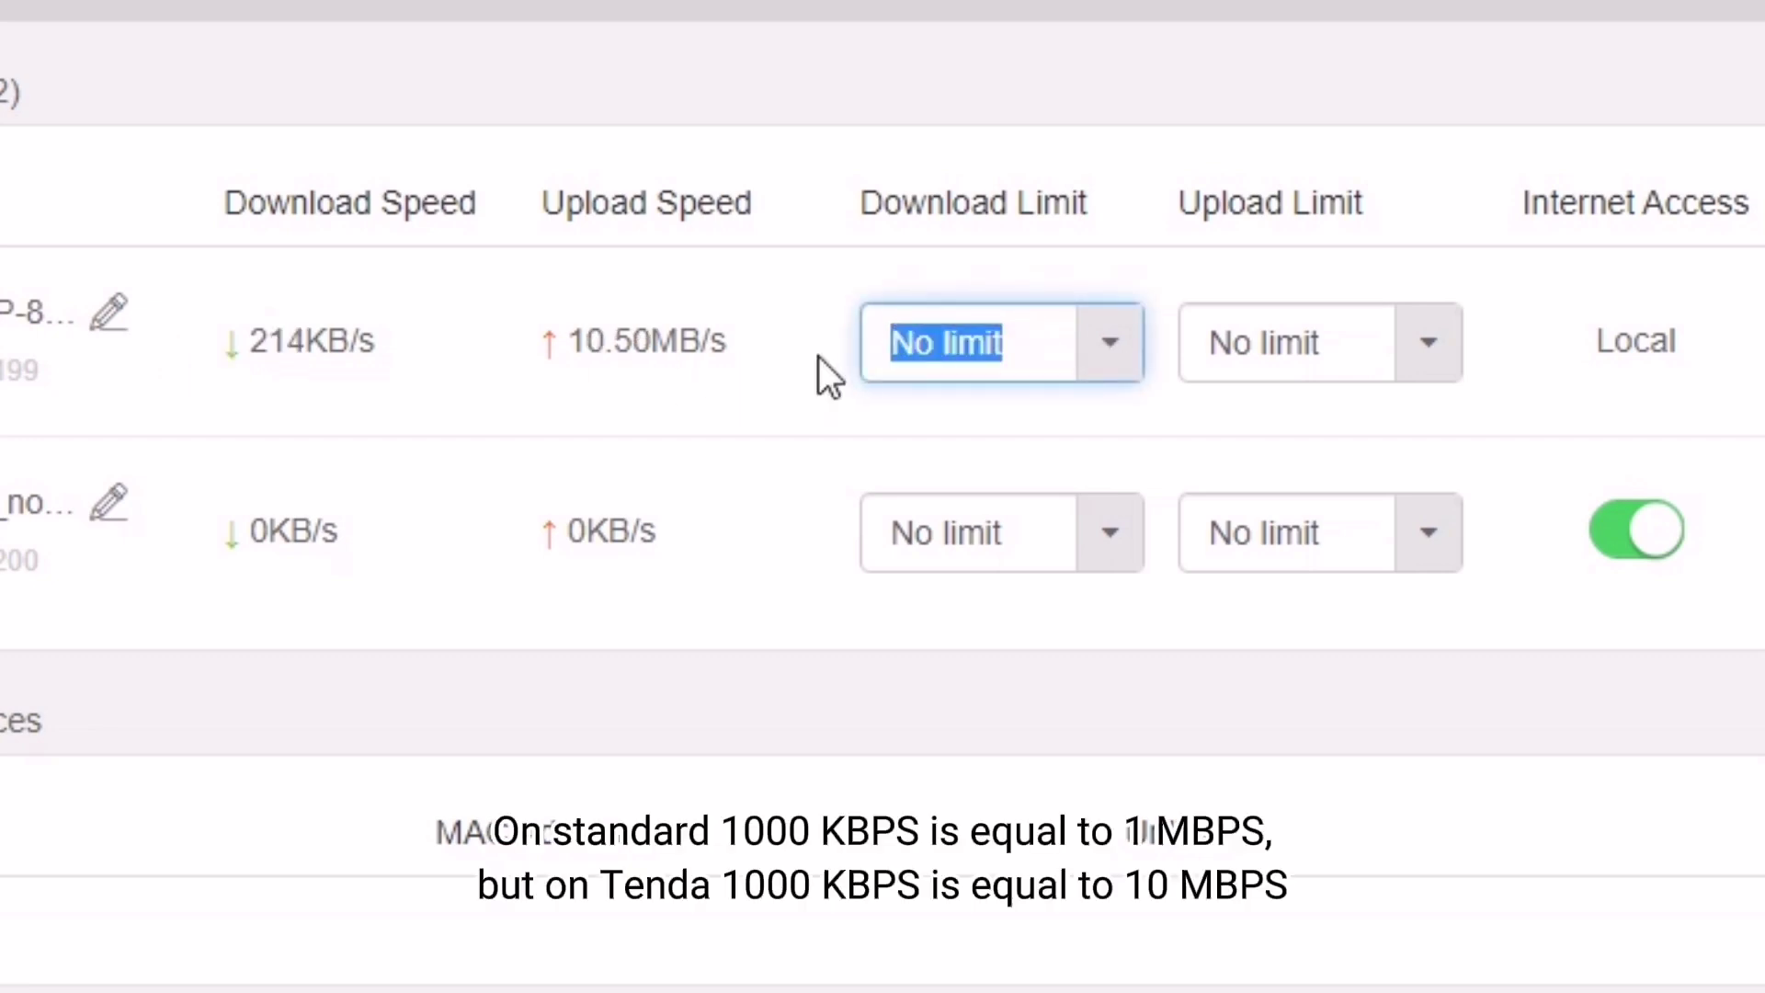
{"action": "type", "text": "100"}
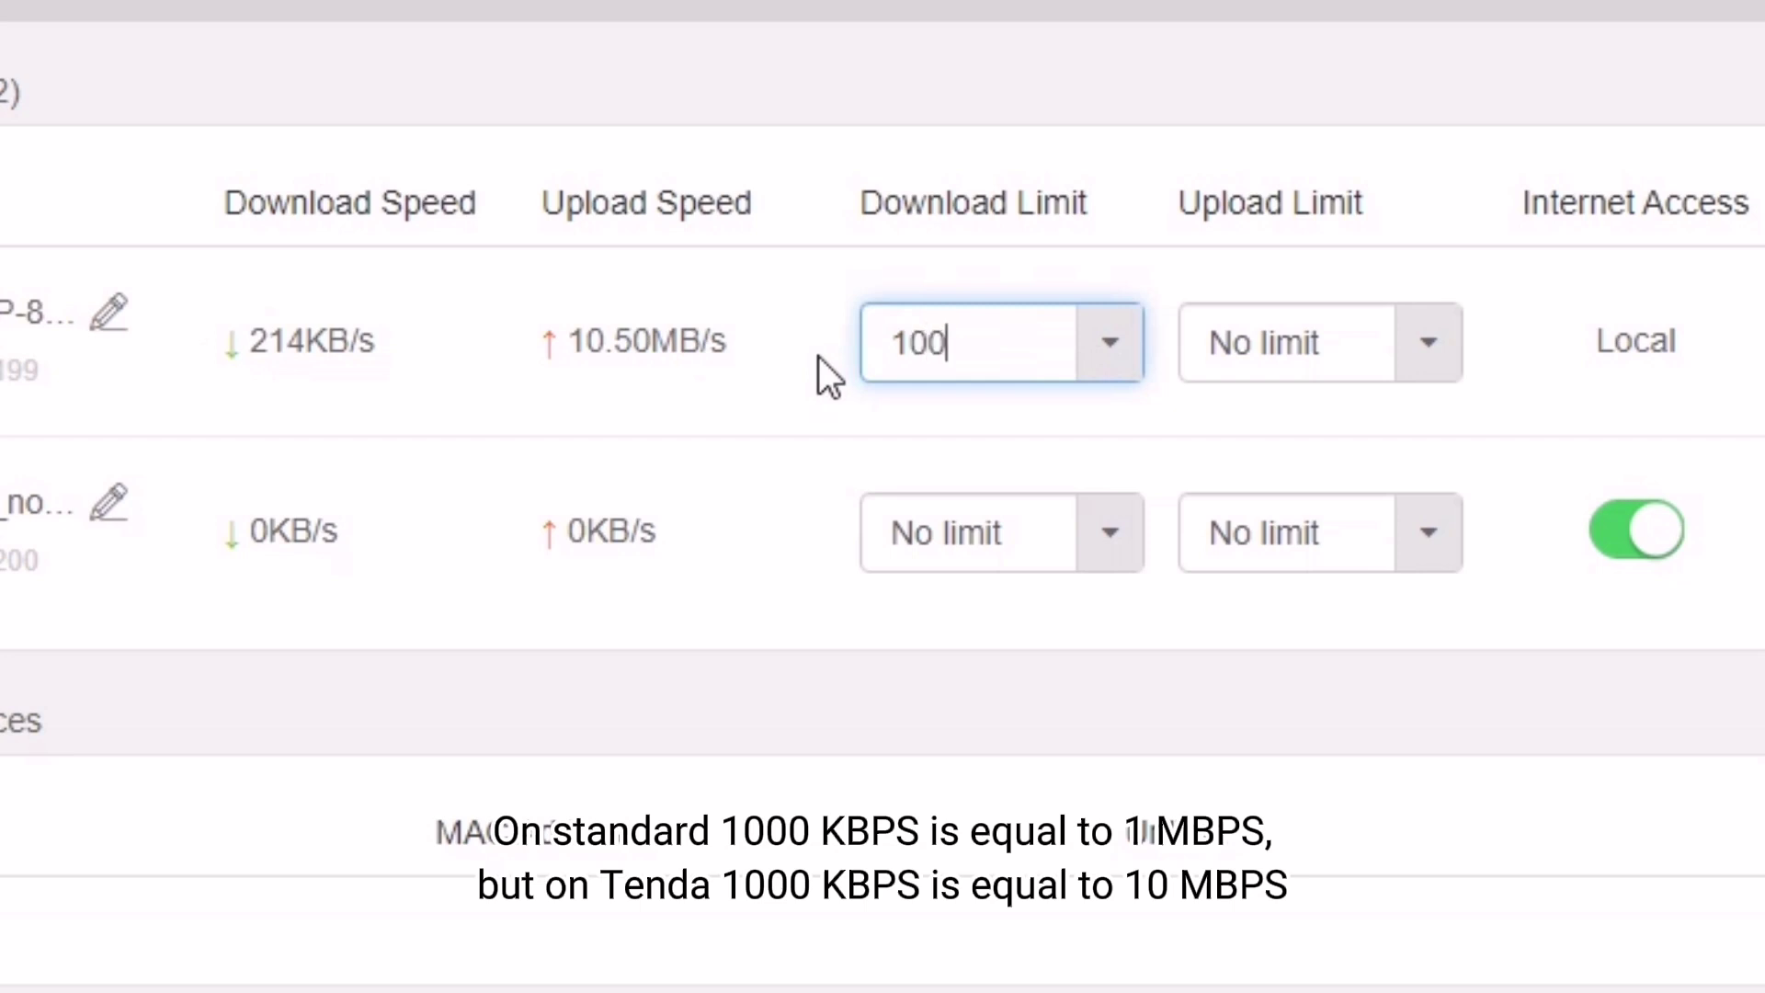
{"action": "type", "text": "0"}
{"action": "left_click", "coordinate": [801, 387]}
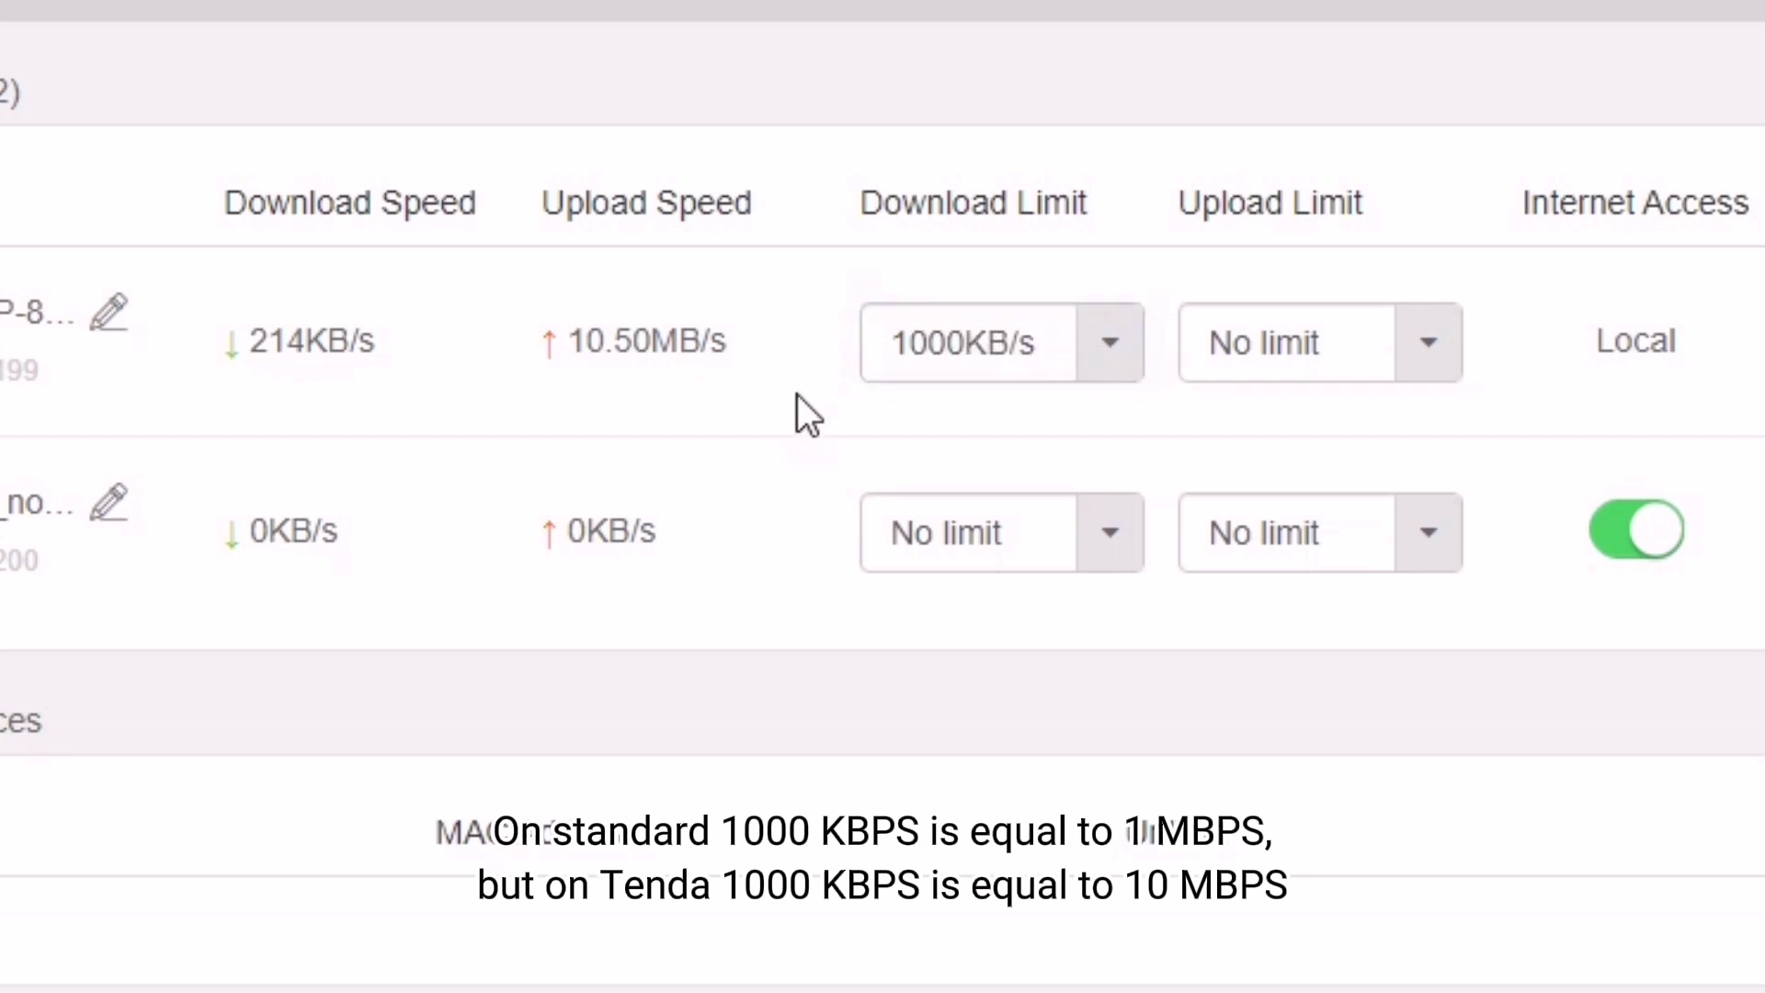
{"action": "left_click", "coordinate": [1297, 357]}
{"action": "type", "text": "1"}
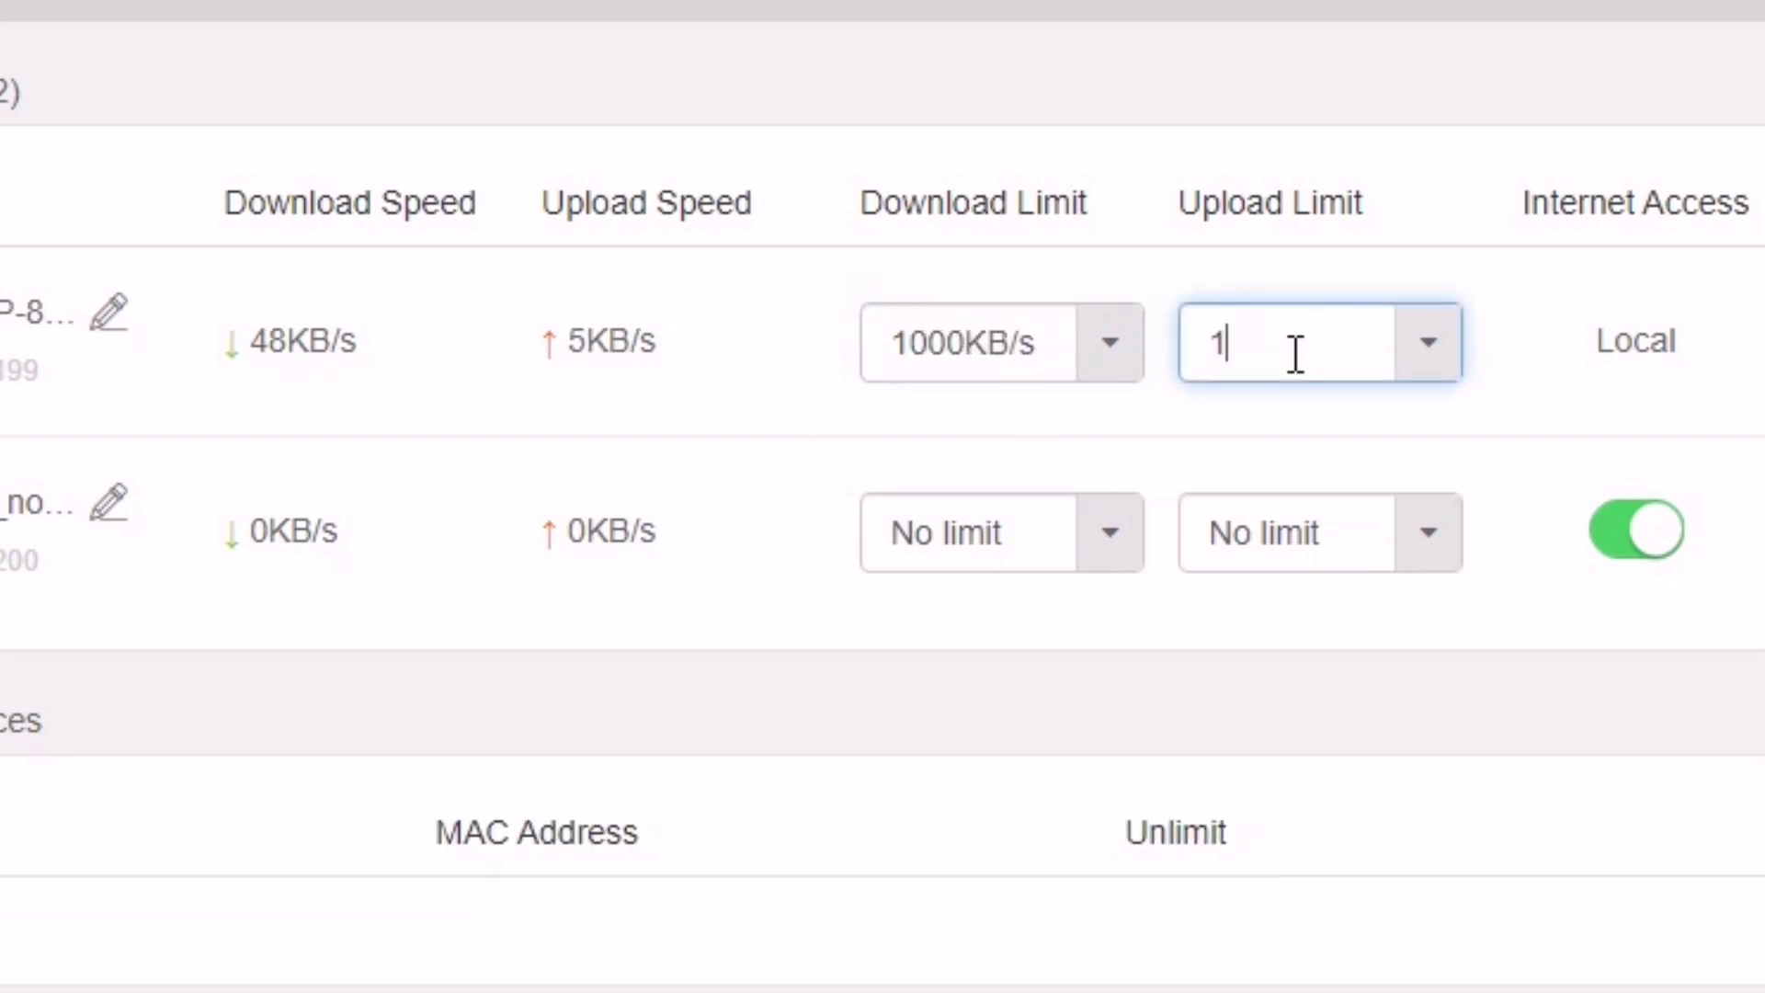
{"action": "type", "text": "000"}
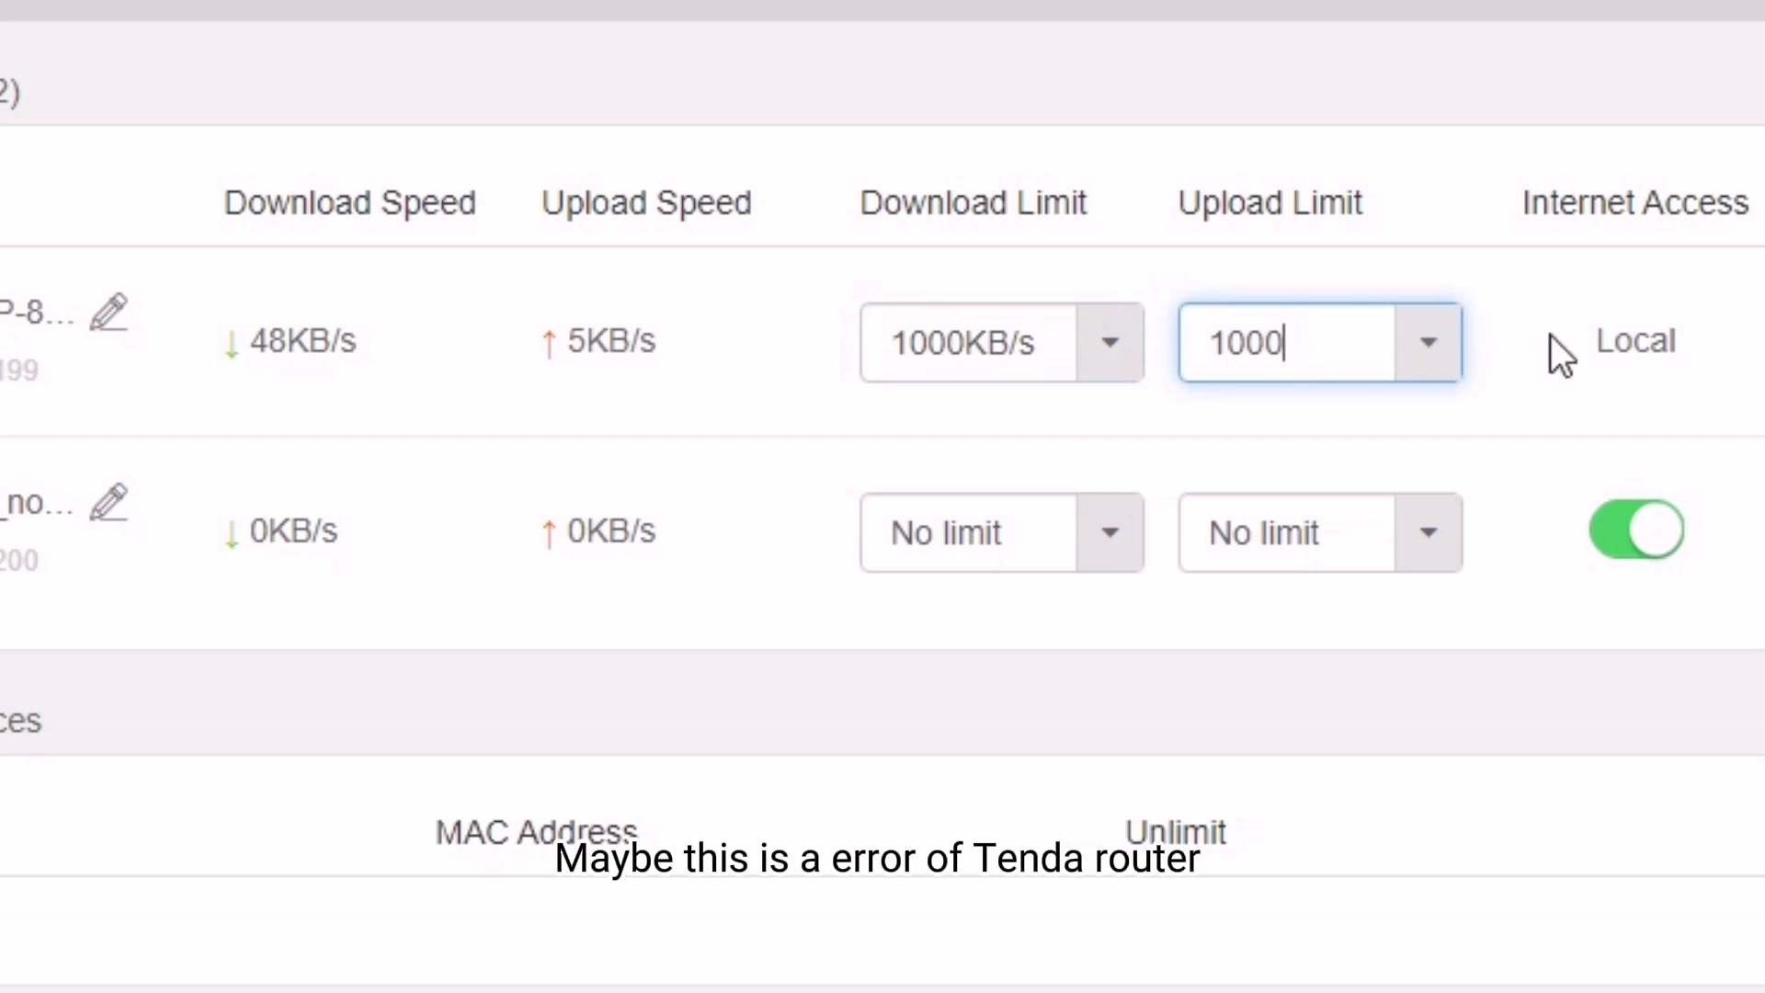
{"action": "left_click", "coordinate": [1552, 335]}
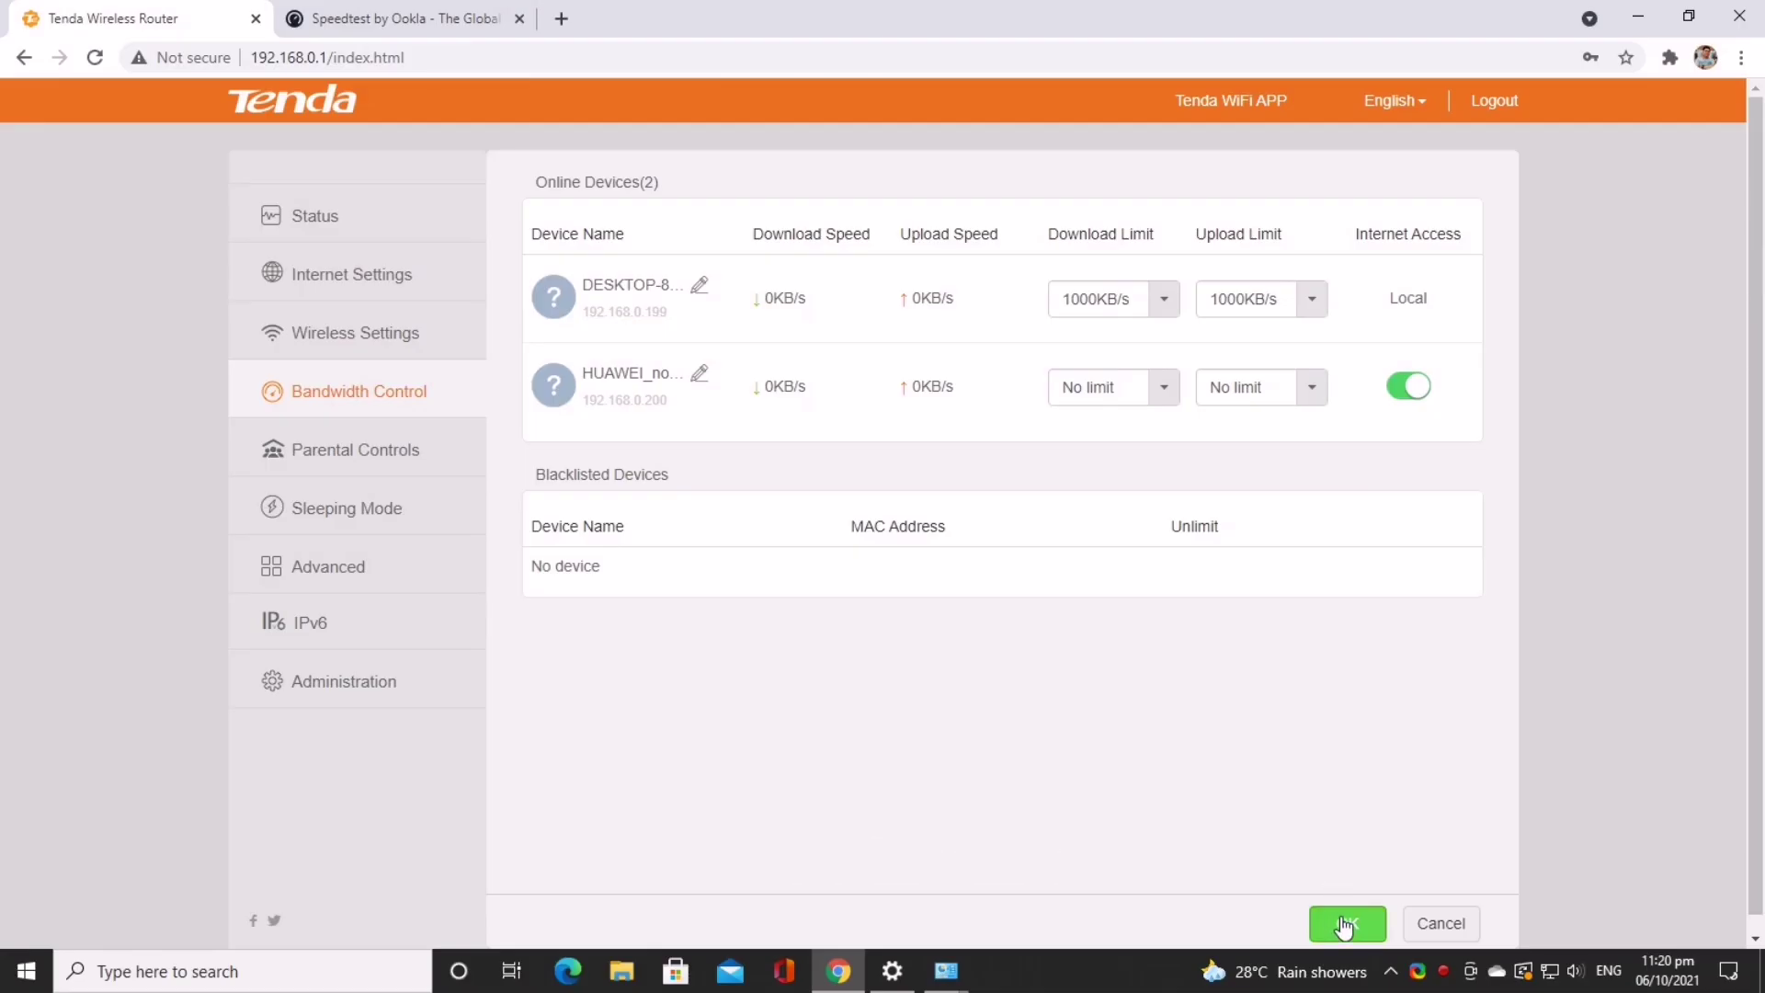
{"action": "left_click", "coordinate": [1345, 924]}
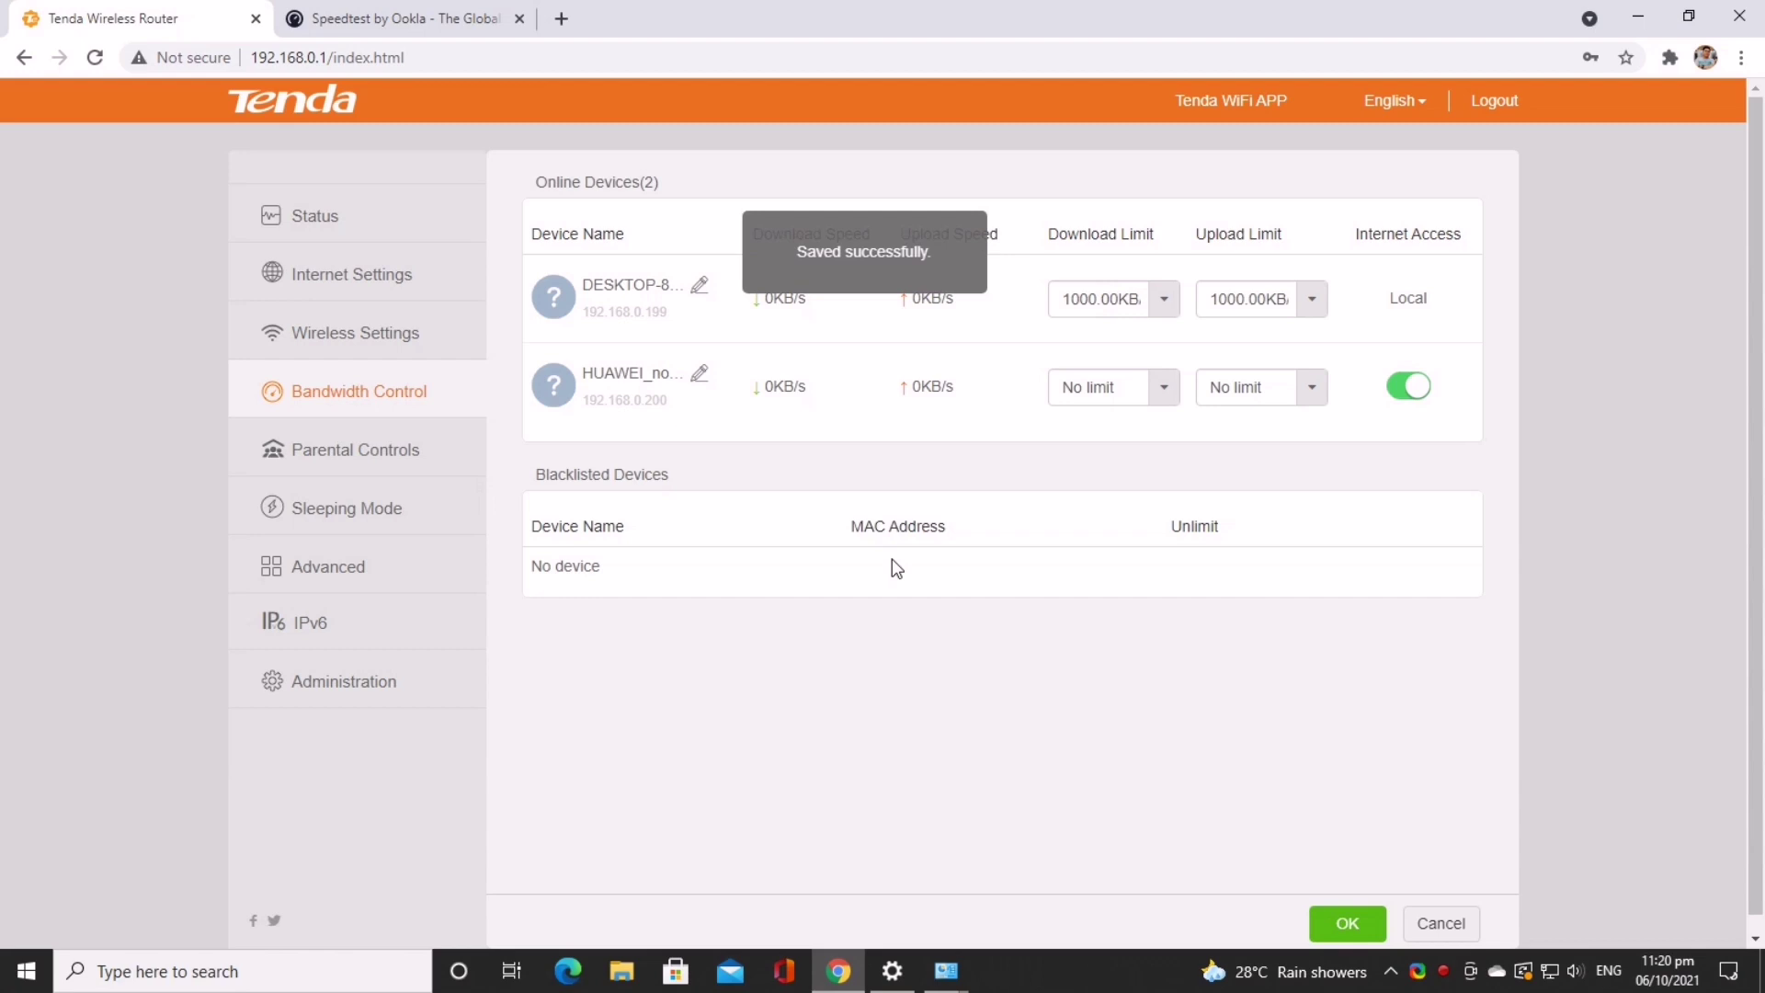
Rerun the speed test, getting 8.47 Mbps download and 8.02 Mbps upload.
{"action": "left_click", "coordinate": [426, 19]}
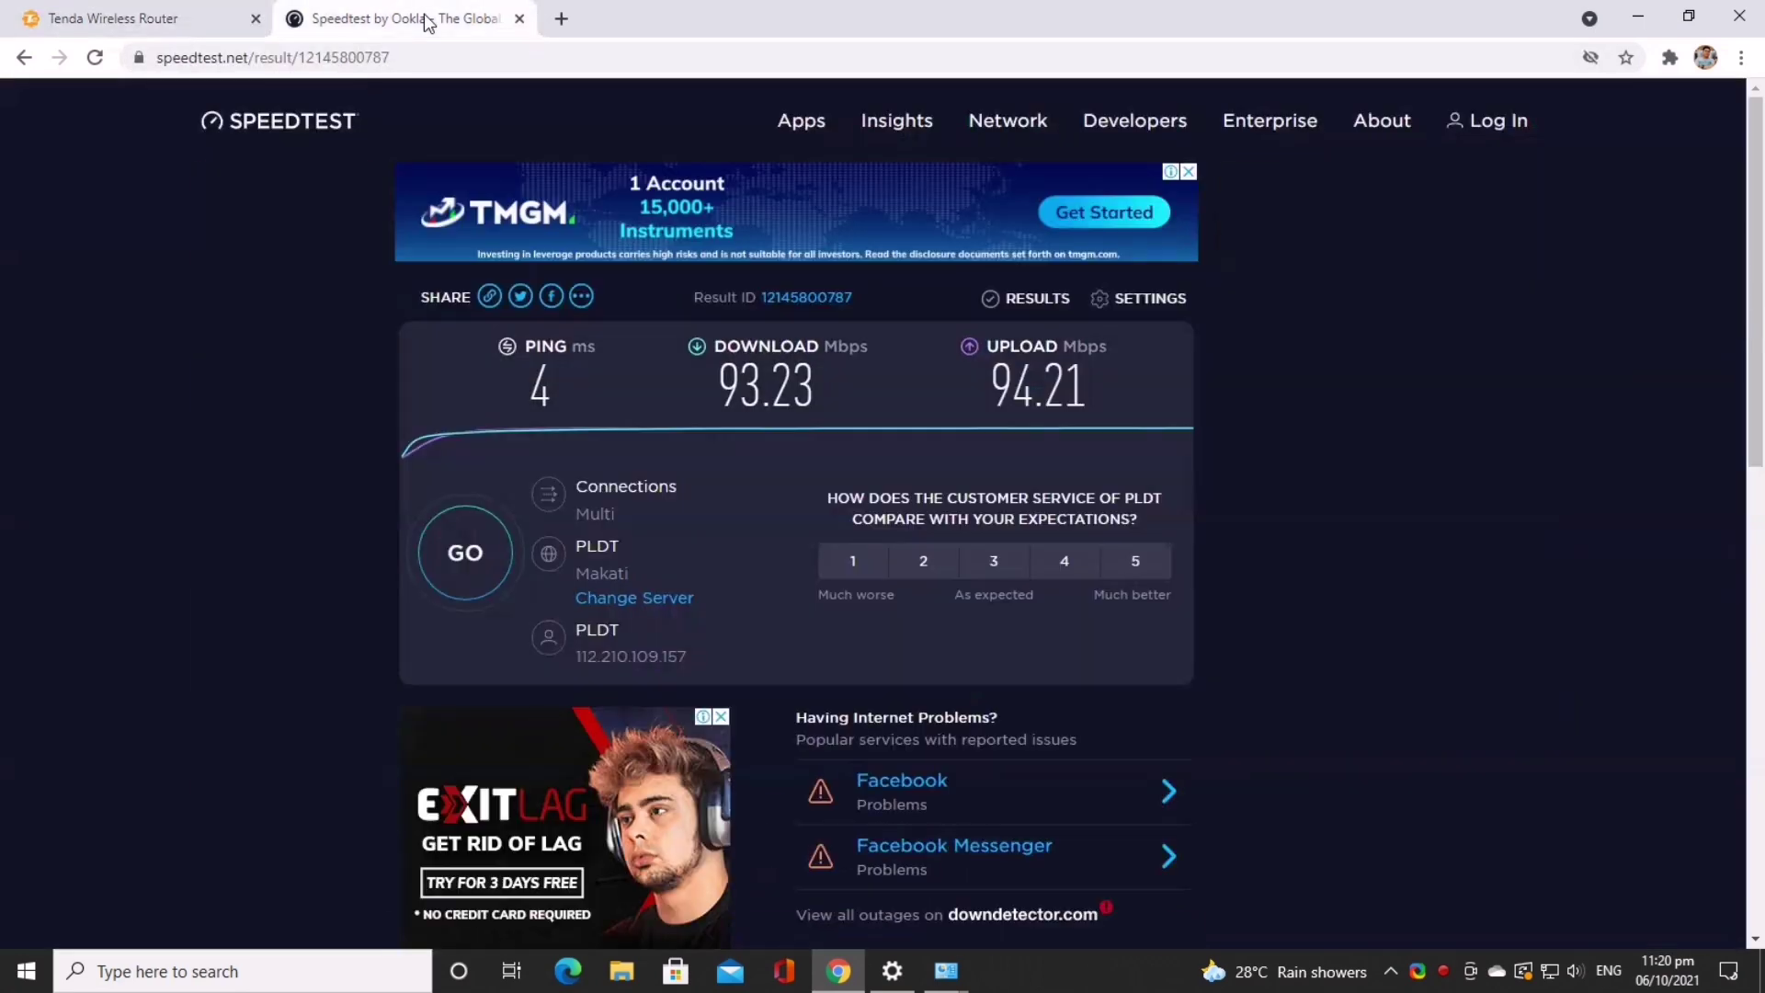
{"action": "left_click", "coordinate": [290, 131]}
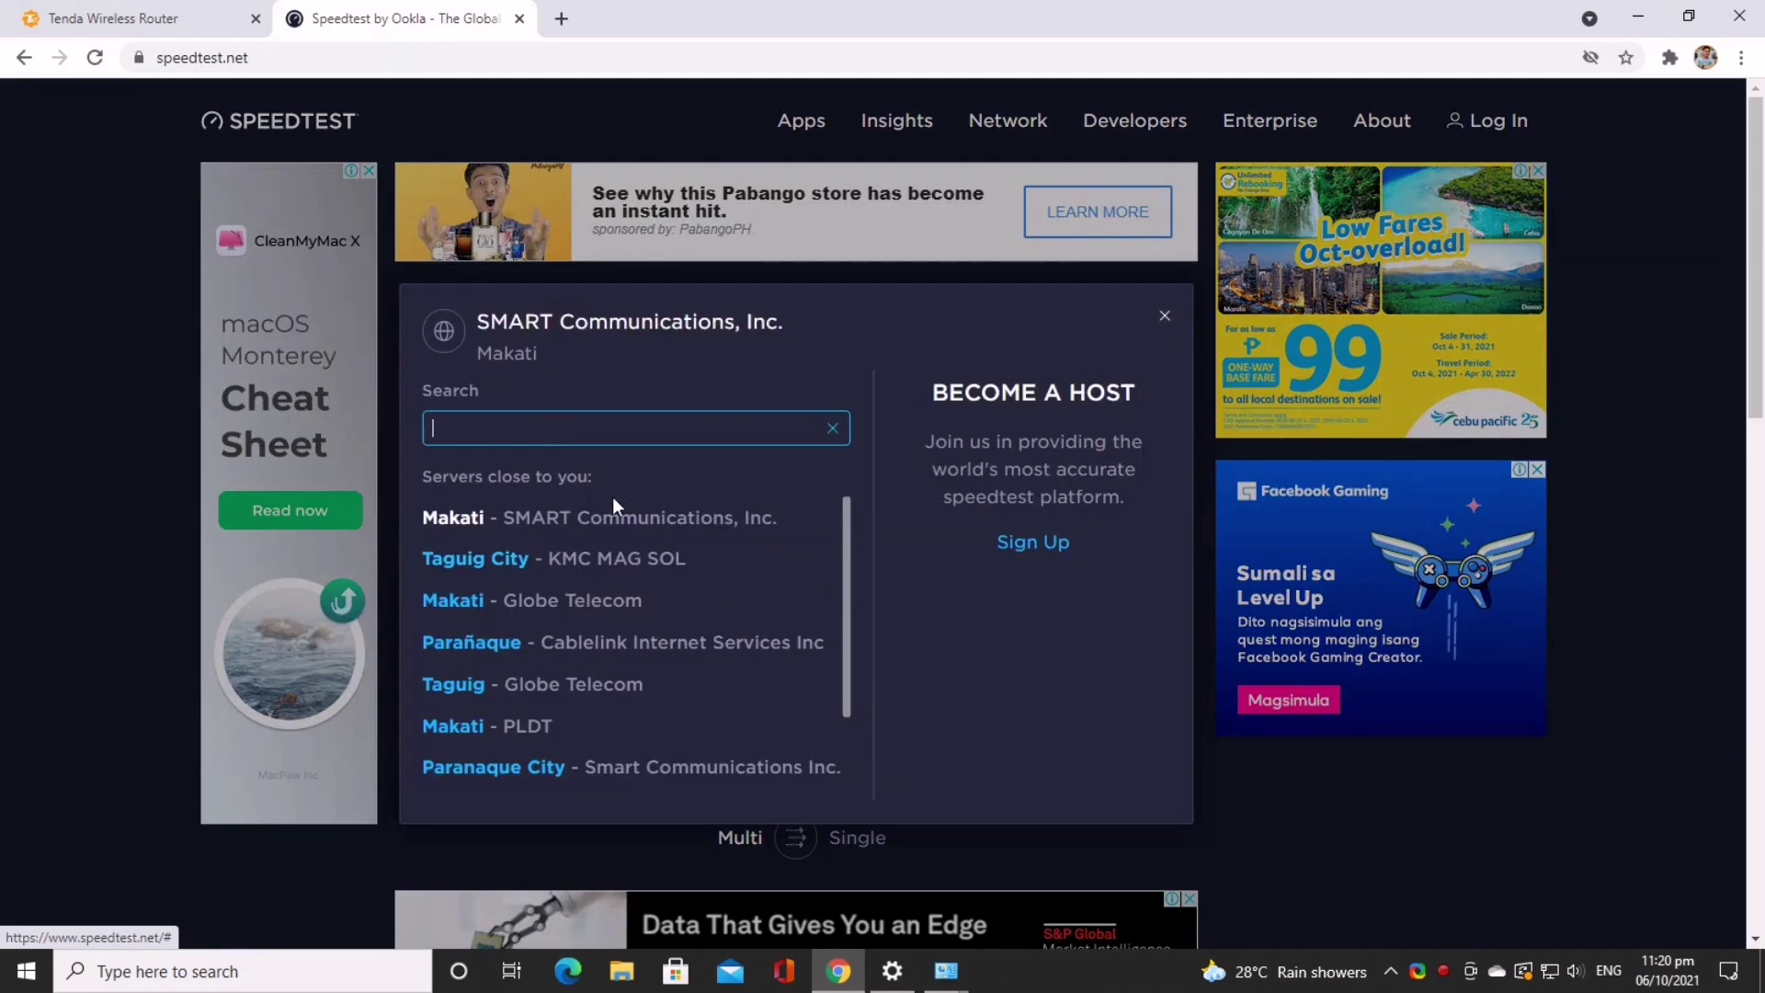
{"action": "type", "text": "pldt"}
{"action": "left_click", "coordinate": [483, 722]}
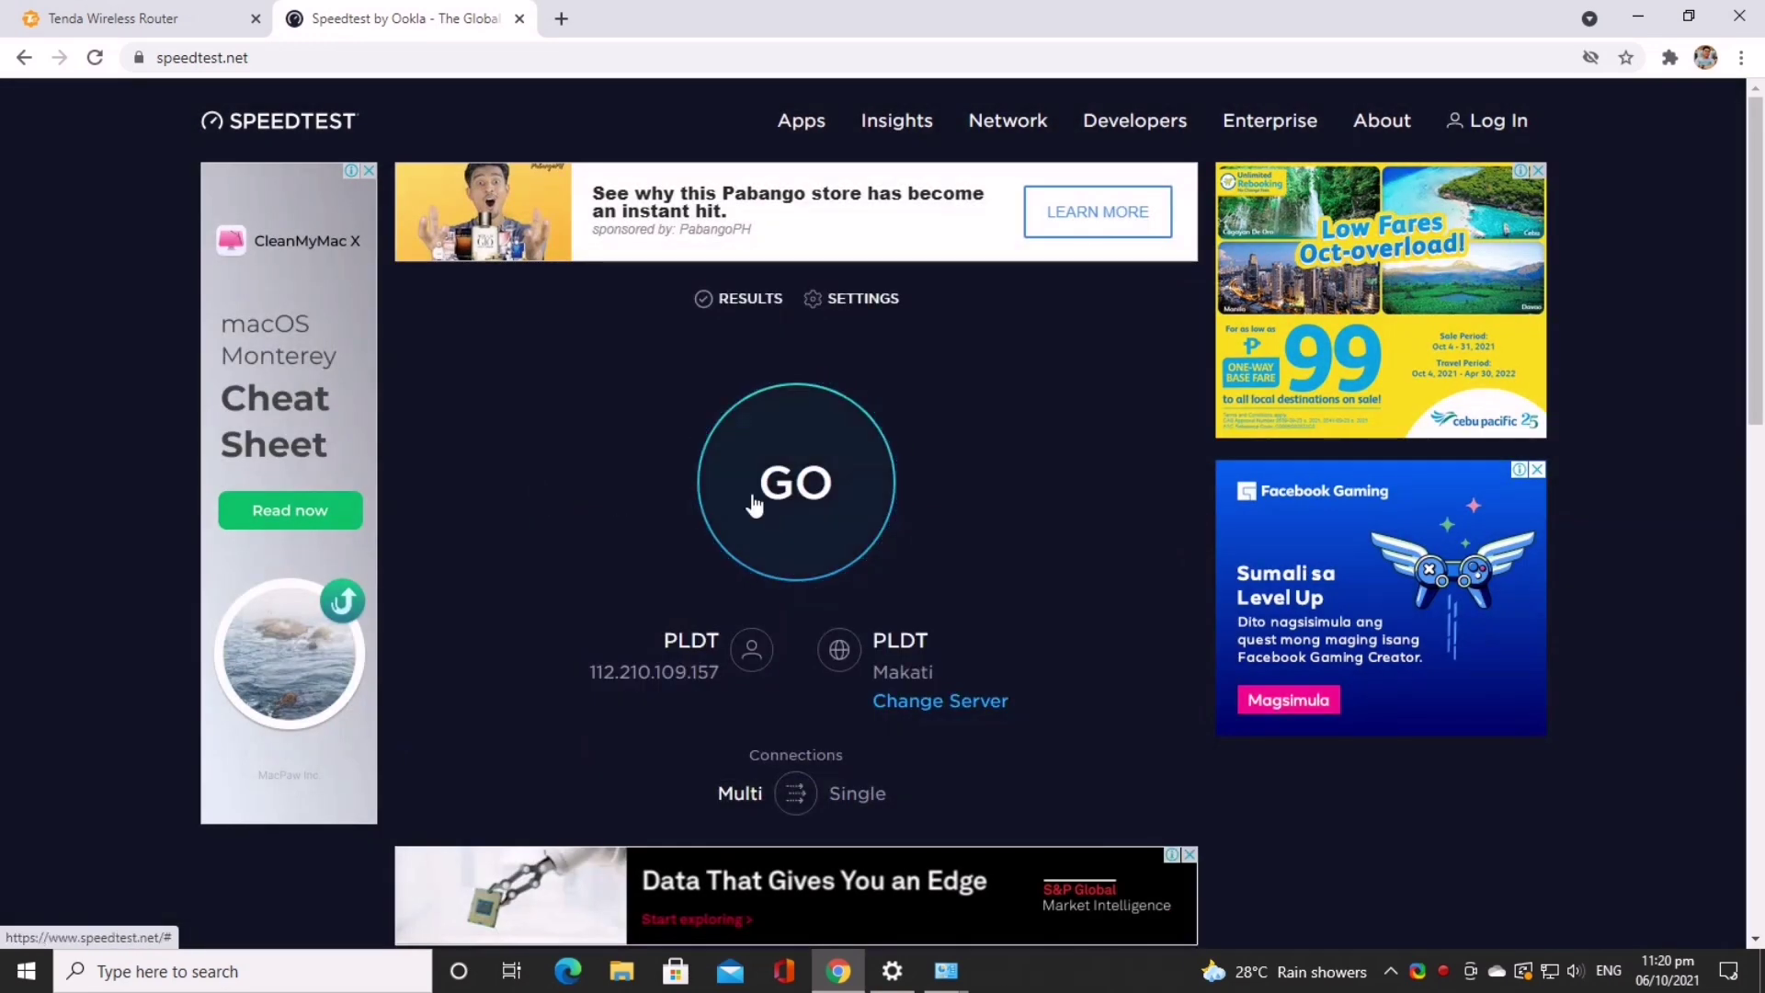
{"action": "left_click", "coordinate": [773, 499]}
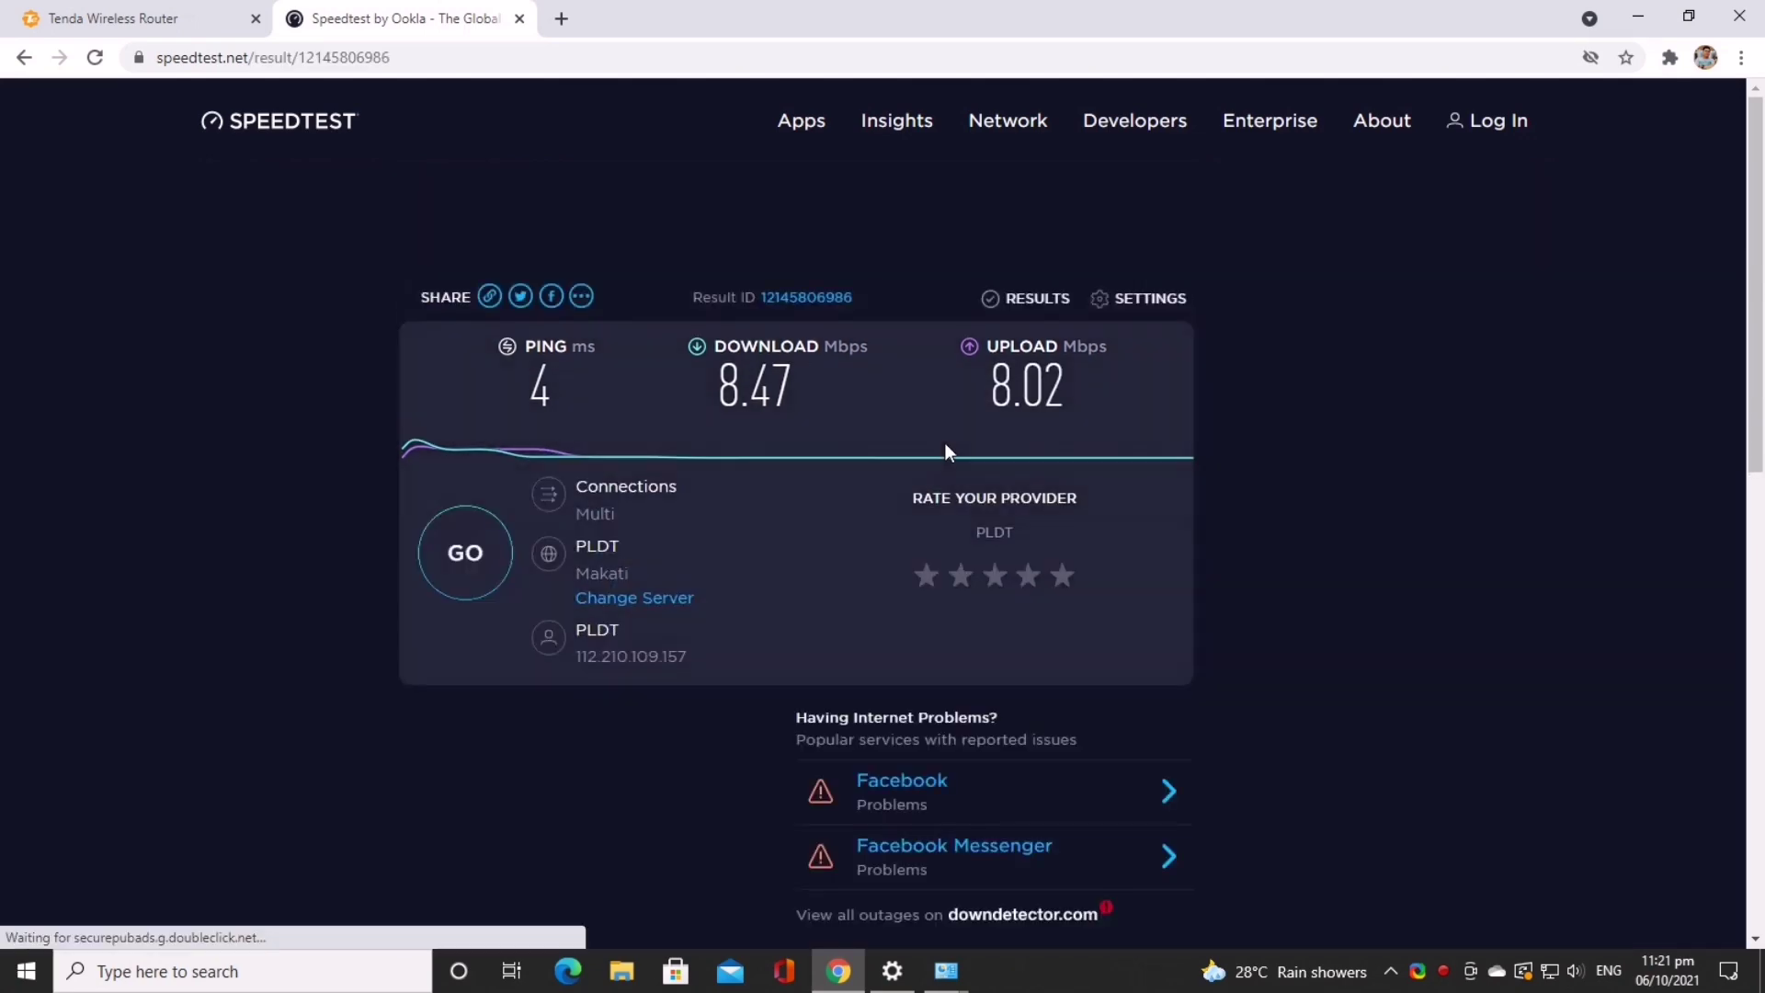
Back in the router tab, check the saved 1000KB/s download limit.
{"action": "left_click", "coordinate": [204, 19]}
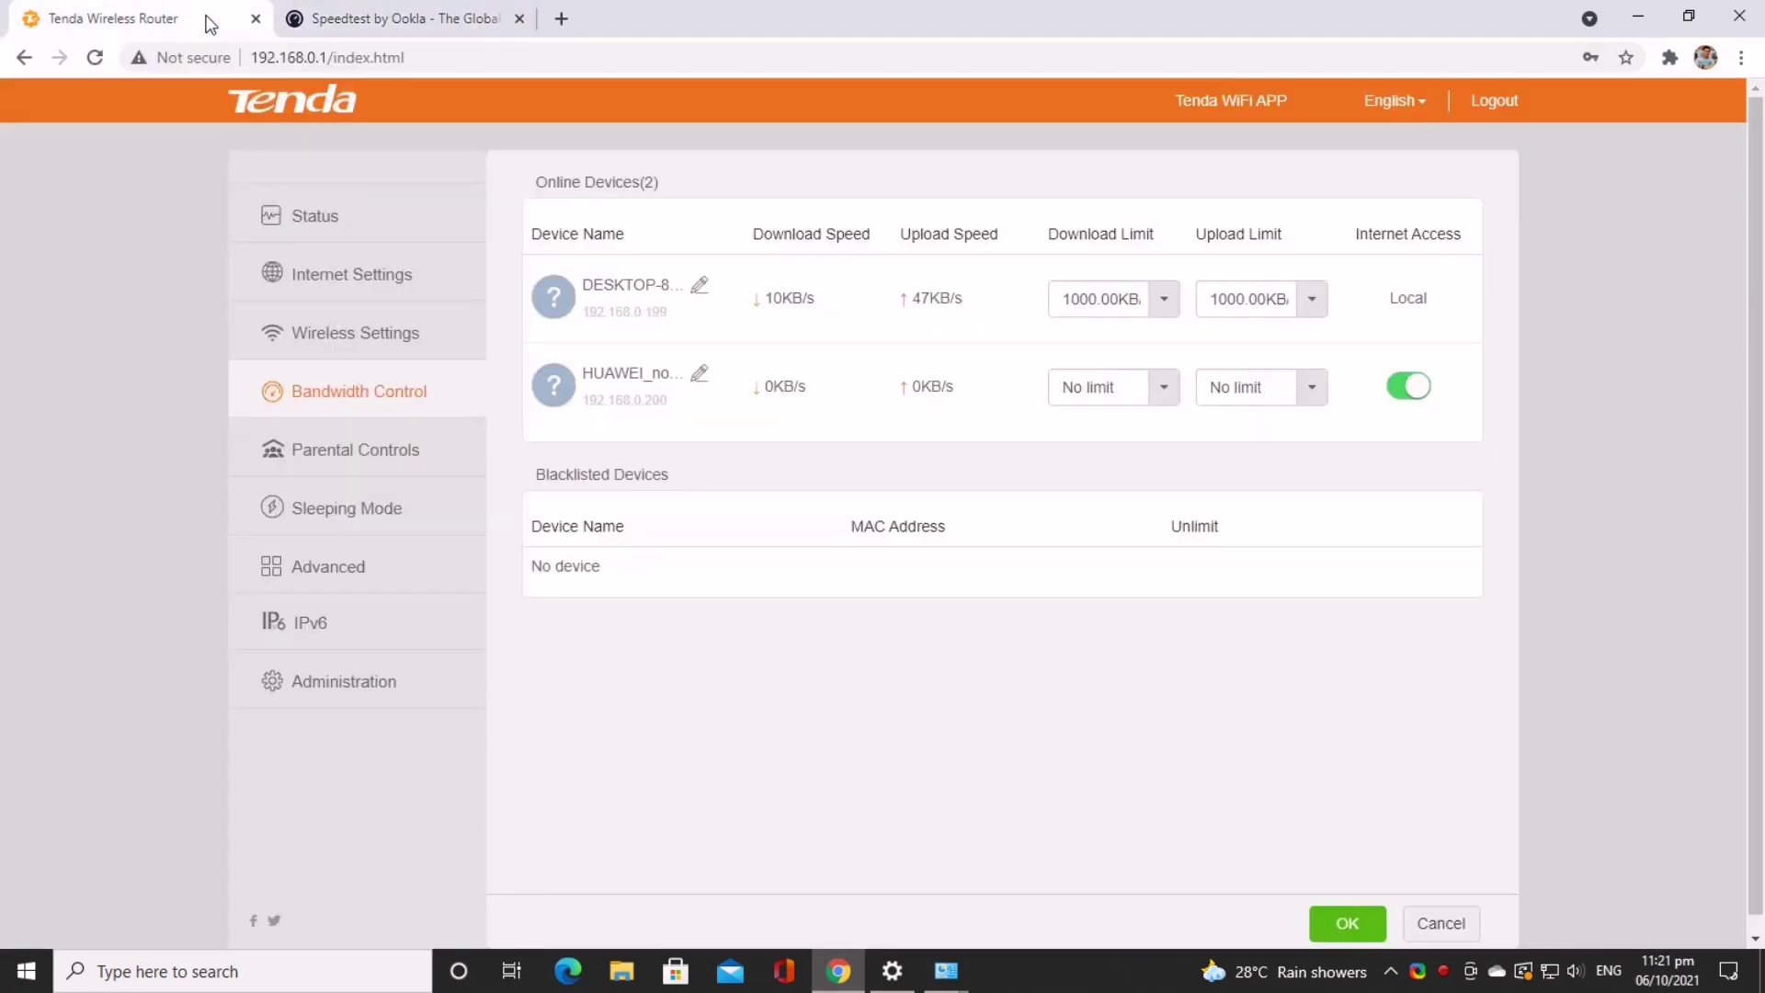
{"action": "left_click", "coordinate": [1112, 301]}
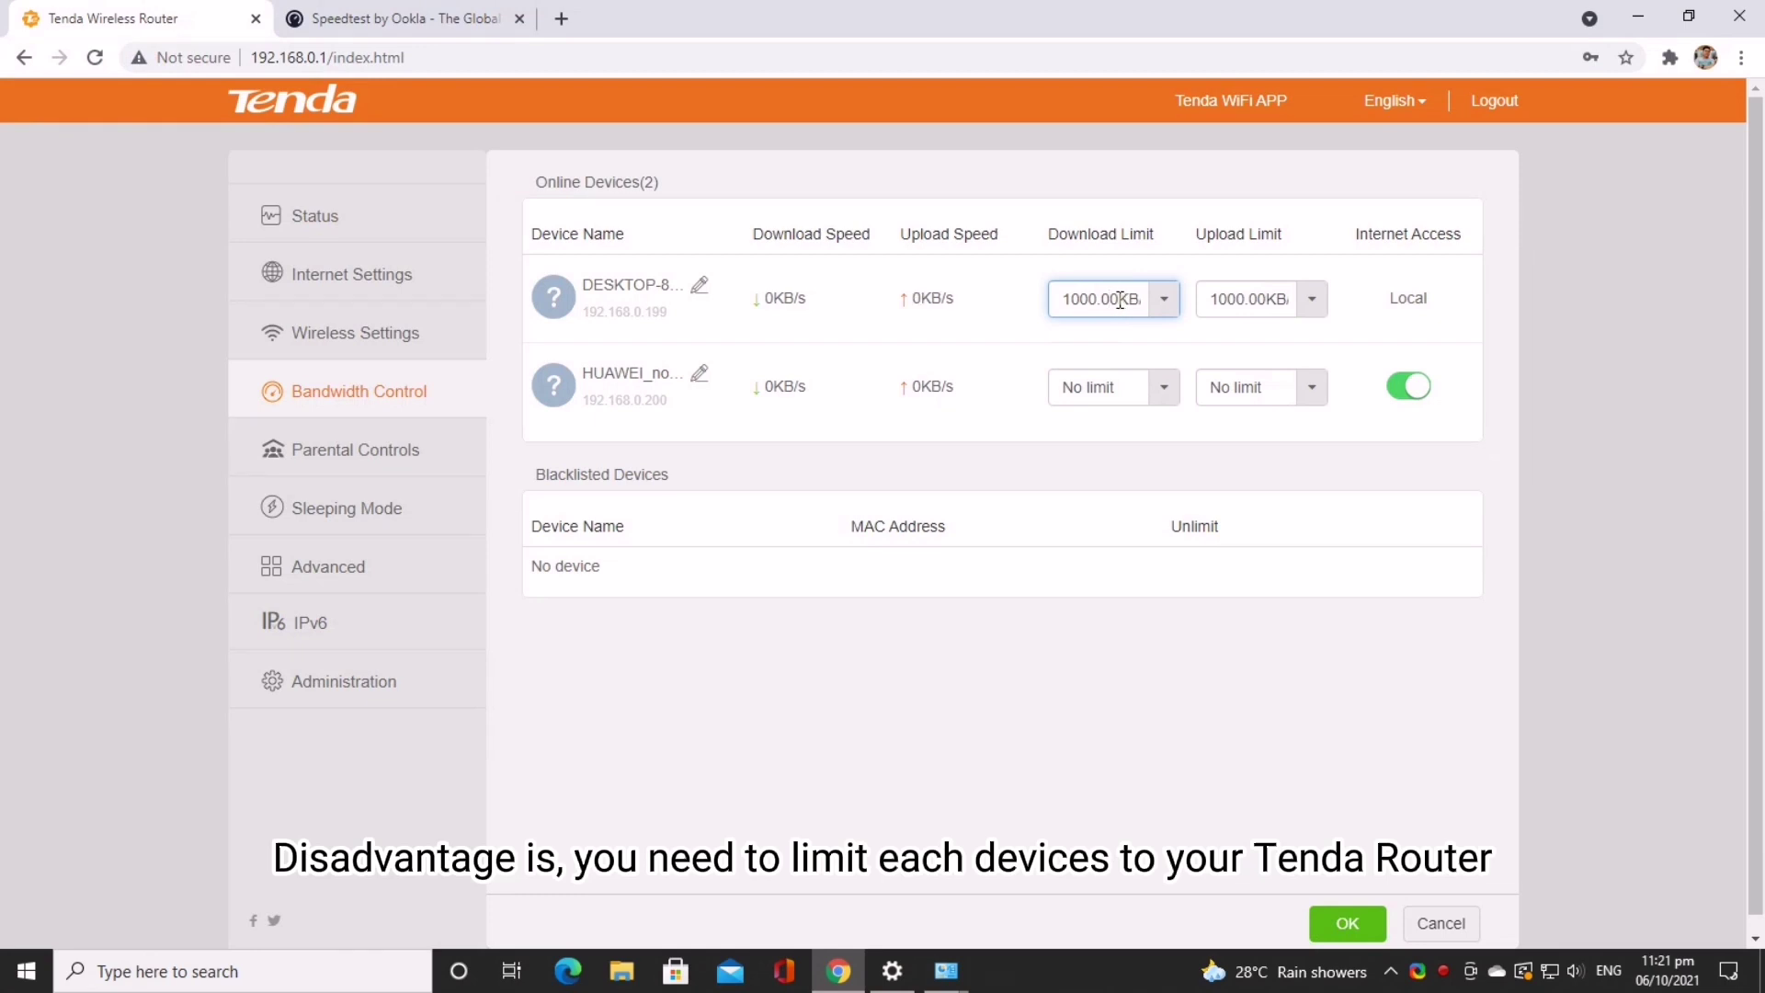
{"action": "left_click_drag", "start_coordinate": [1128, 301], "coordinate": [1041, 296]}
{"action": "left_click", "coordinate": [1114, 298]}
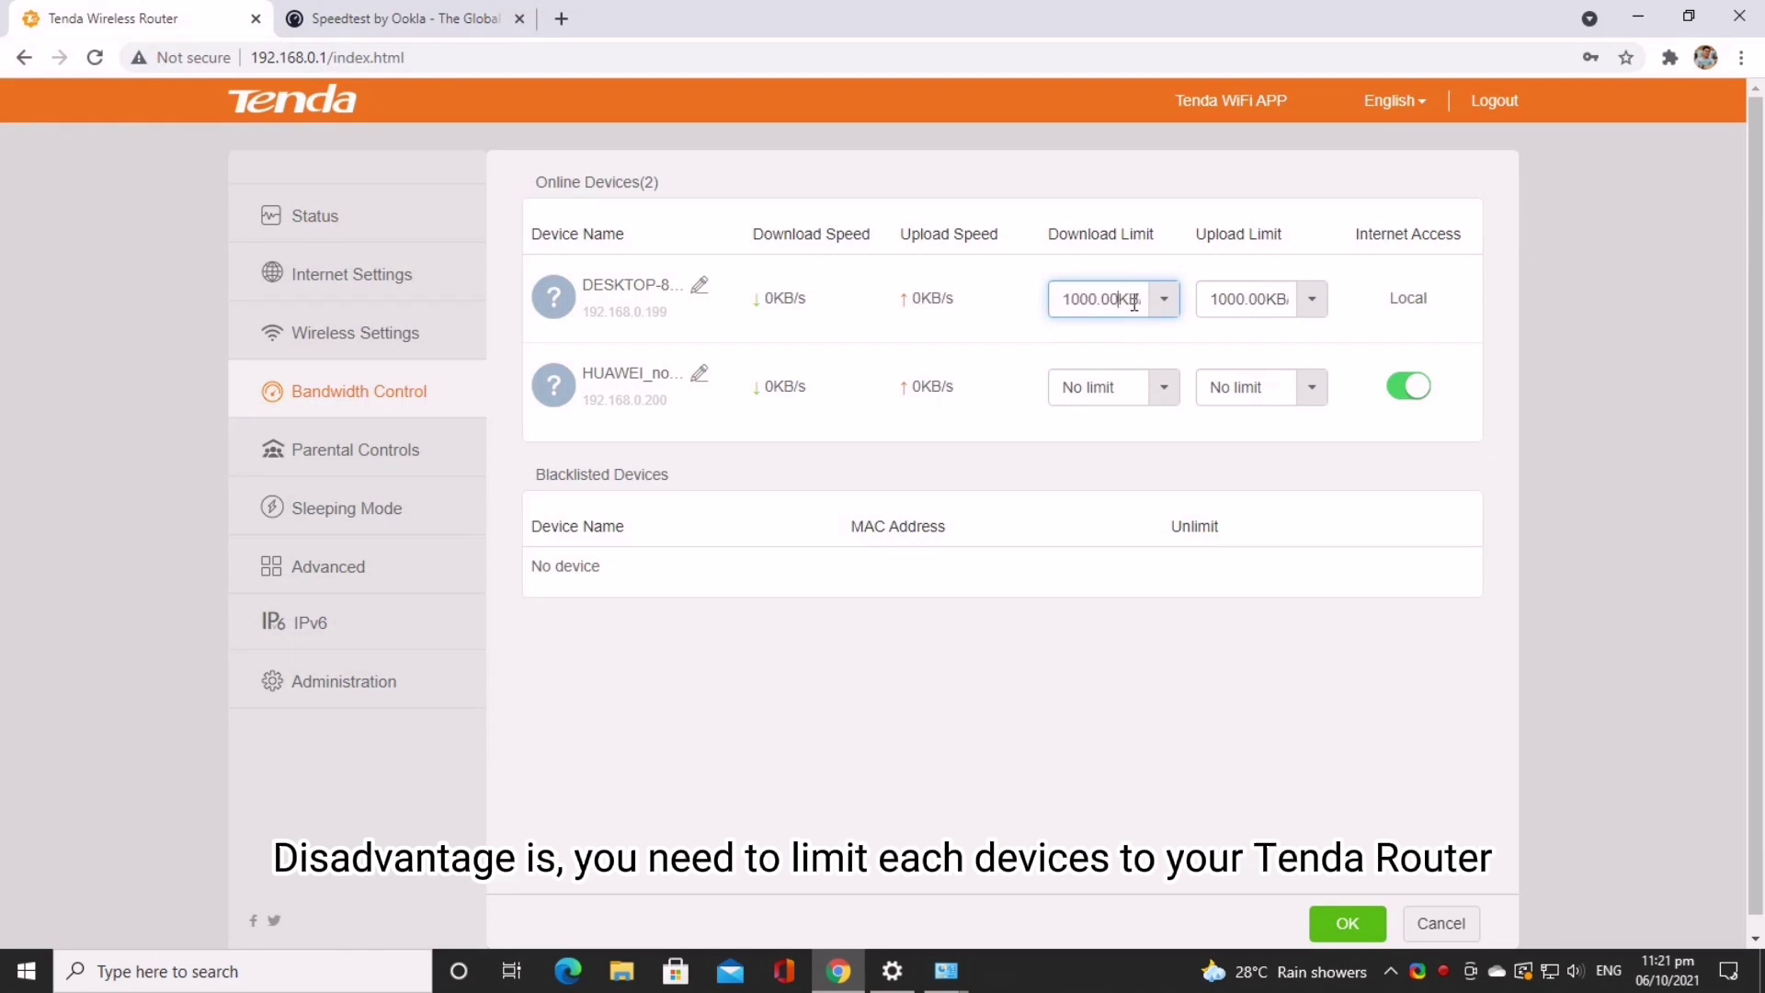